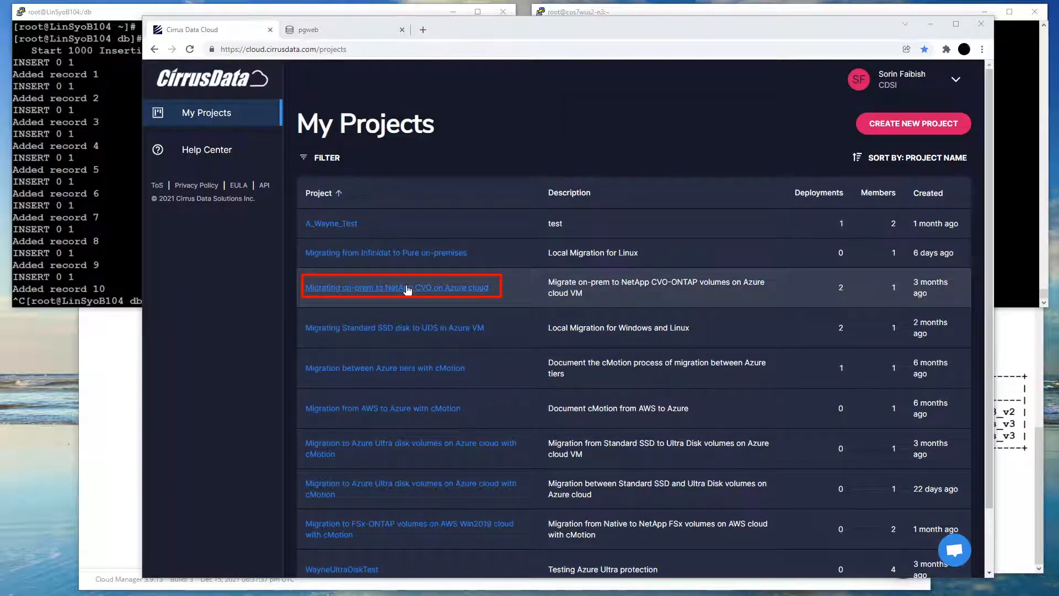
Open the project "Migrating on-prem to NetApp CVO on Azure cloud" and copy the Linux installation command for Cirrus Migrate Cloud
{"action": "left_click", "coordinate": [407, 289]}
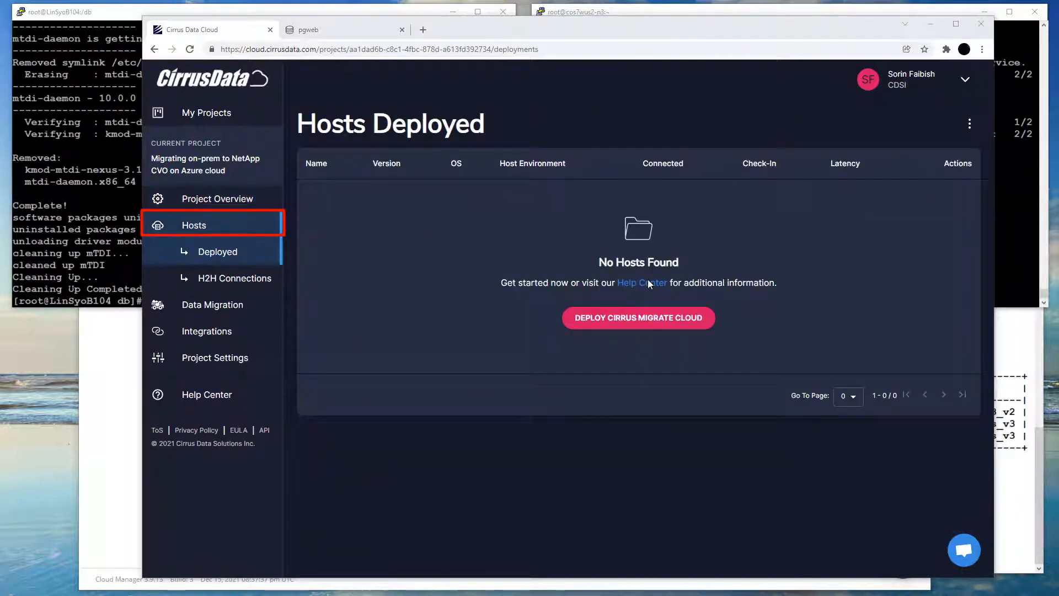
{"action": "left_click", "coordinate": [633, 322]}
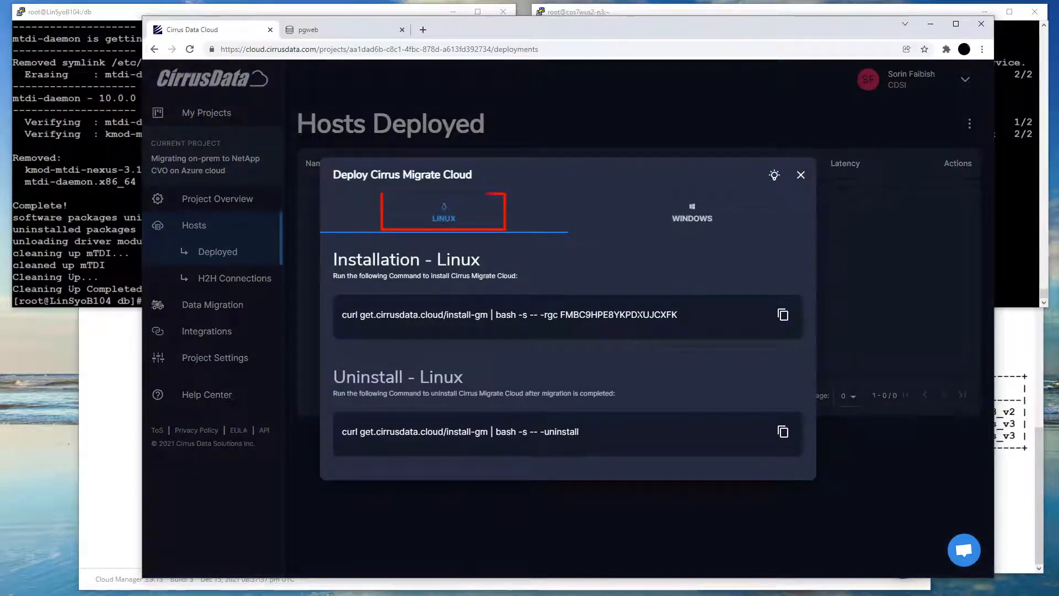
{"action": "left_click", "coordinate": [783, 314]}
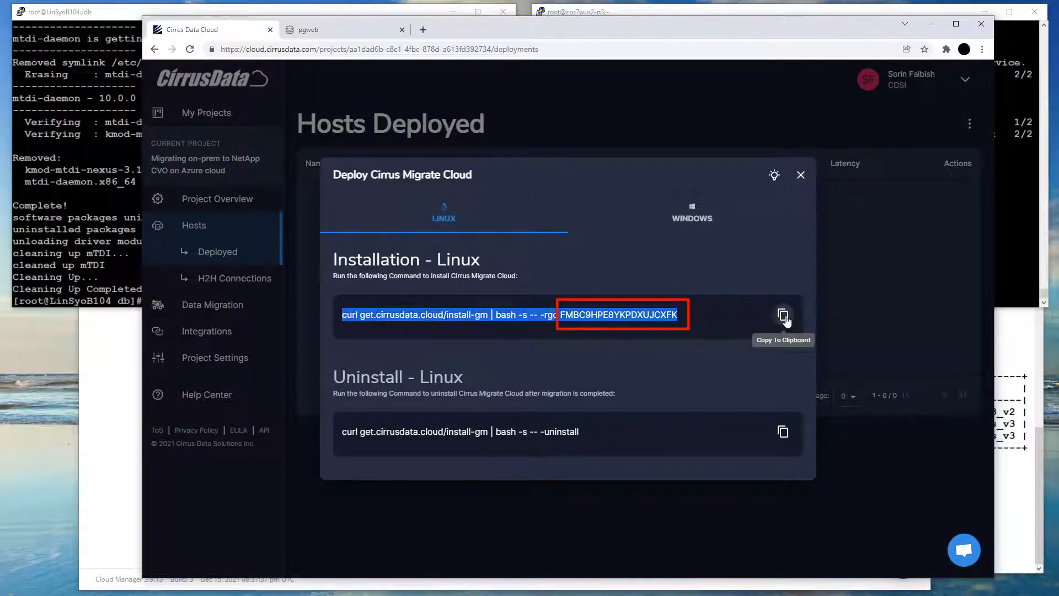
Switch to the LinSyoB104 terminal and run the copied Cirrus Migrate Cloud install command with its registration code
{"action": "left_click", "coordinate": [121, 288]}
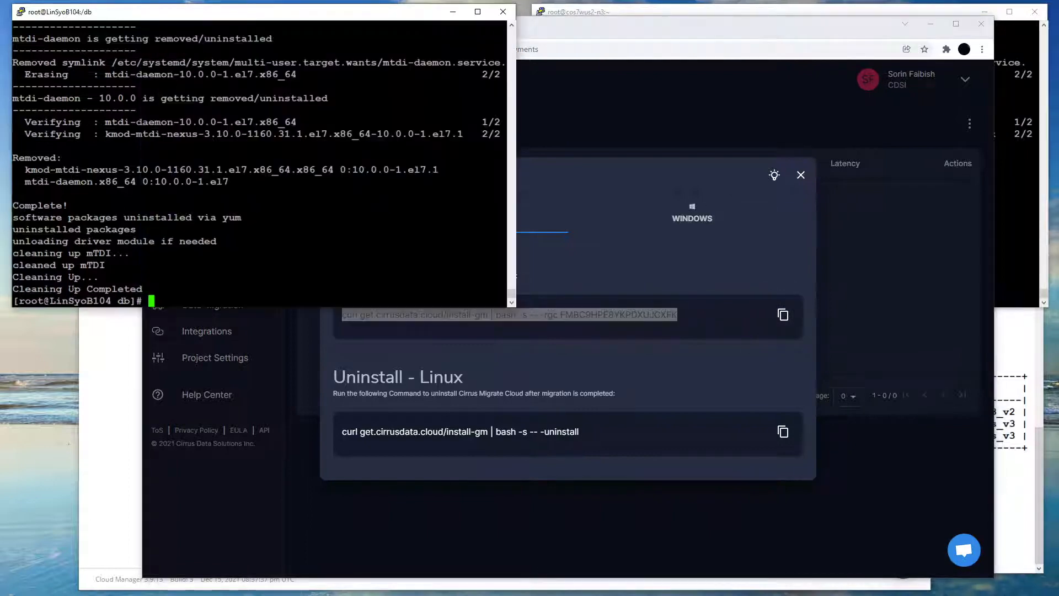
{"action": "key", "text": "shift+Insert"}
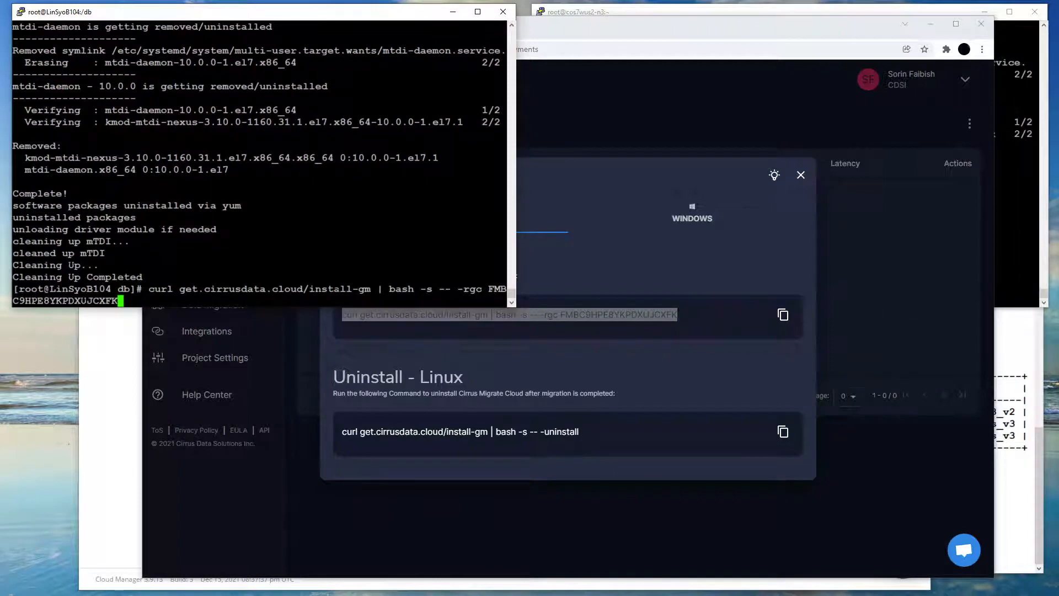
{"action": "key", "text": "Return"}
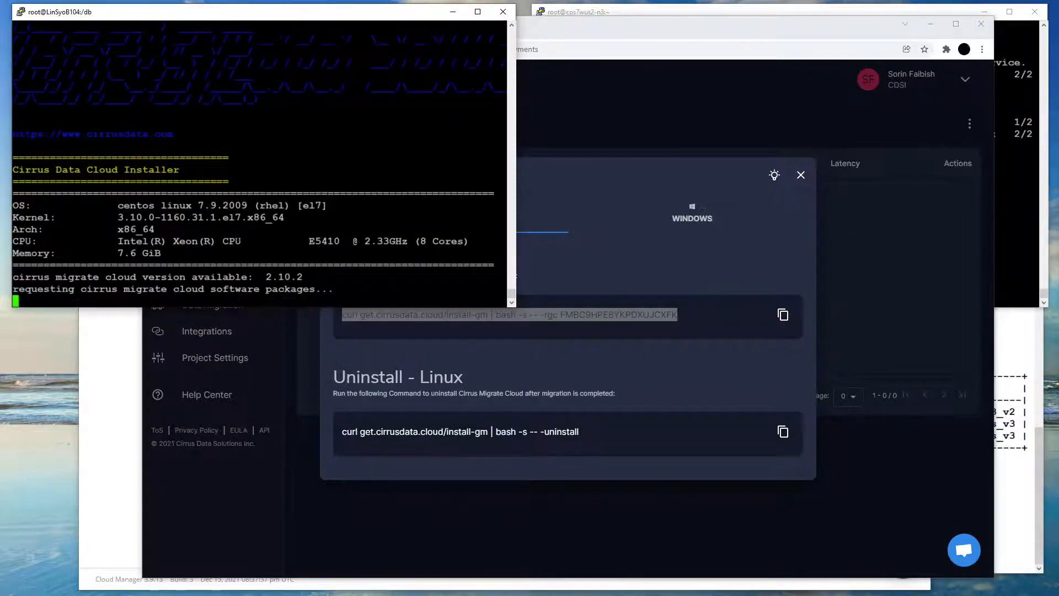
Run the copied install command with its registration code in the cos7wus2-n3 terminal and return to the browser's deployed hosts
{"action": "left_click", "coordinate": [1017, 258]}
{"action": "key", "text": "shift+Insert"}
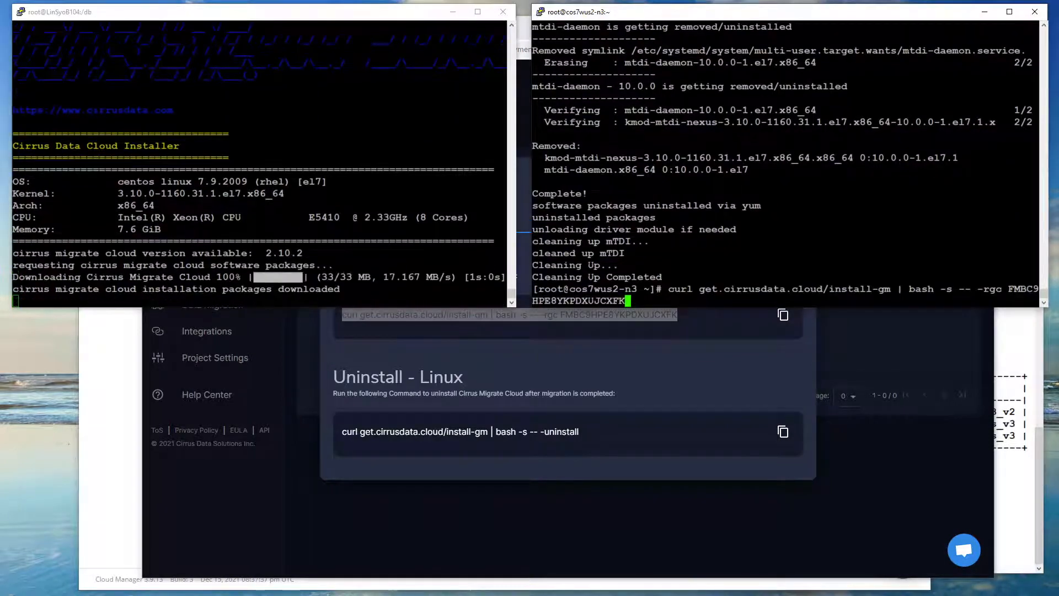
{"action": "key", "text": "Return"}
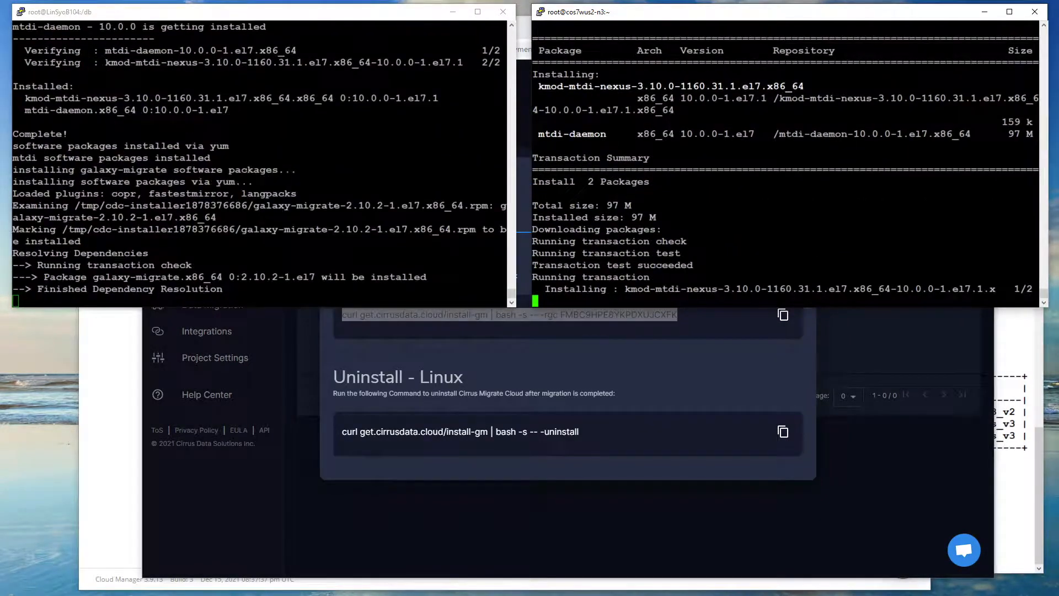
{"action": "left_click", "coordinate": [636, 505]}
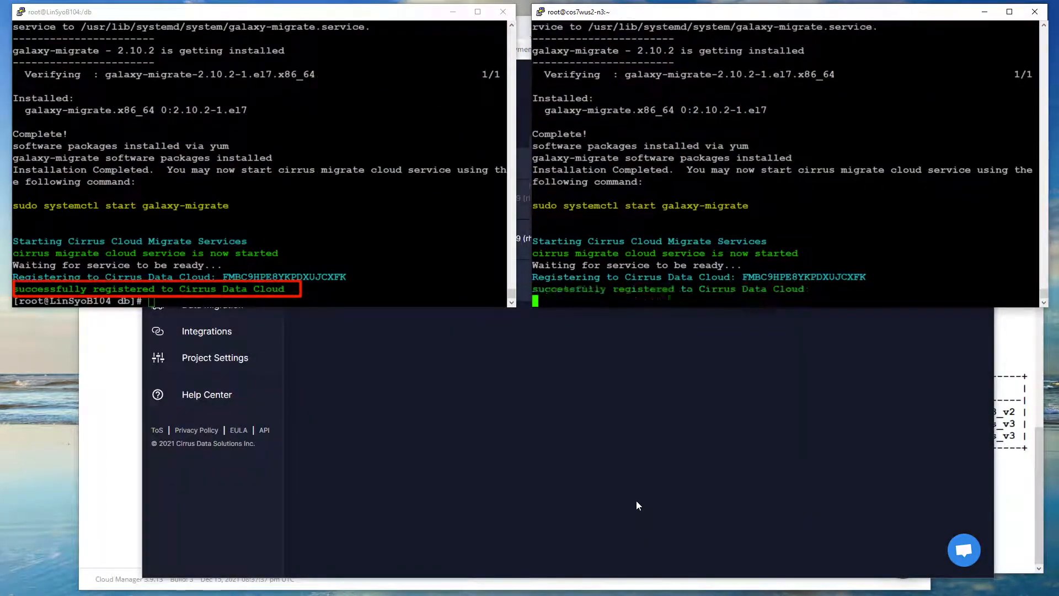
{"action": "left_click", "coordinate": [636, 500]}
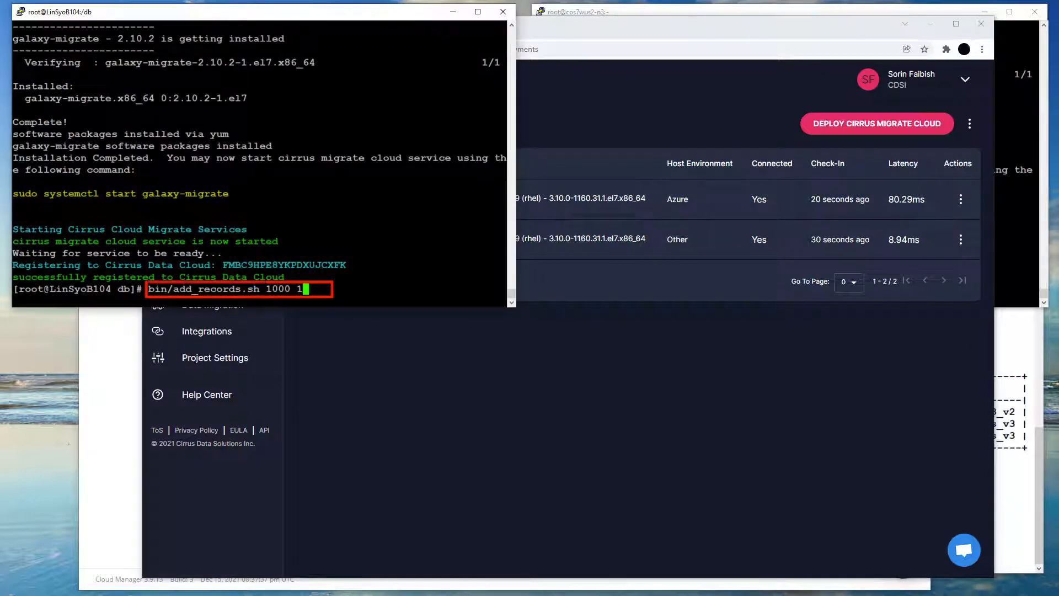
Run bin/add_records.sh 1000 1 on LinSyoB104 and view the Patient Visits records in pgweb
{"action": "key", "text": "Return"}
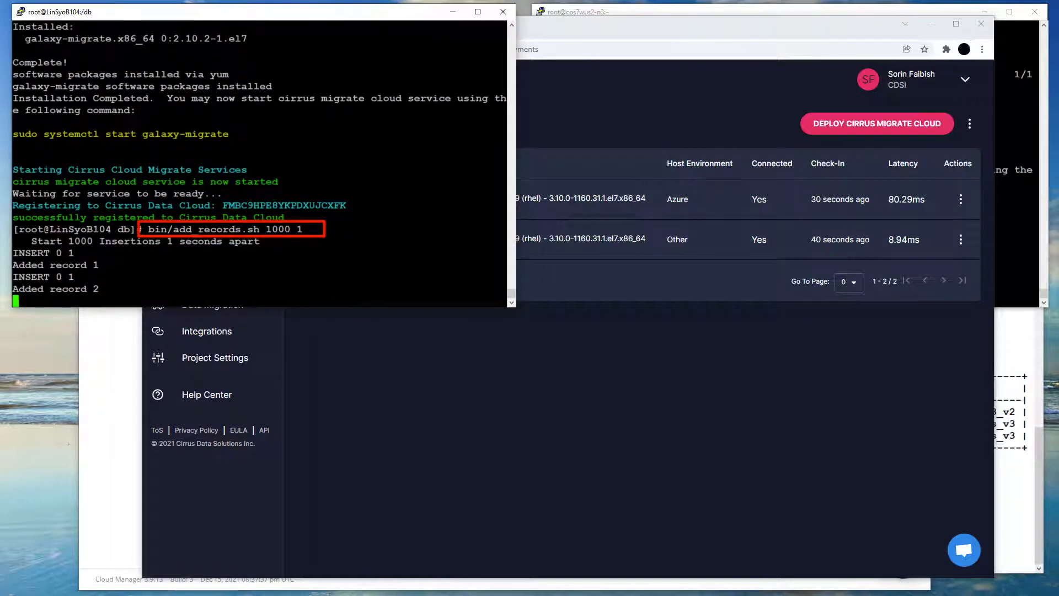
{"action": "left_click", "coordinate": [609, 35]}
{"action": "left_click", "coordinate": [342, 29]}
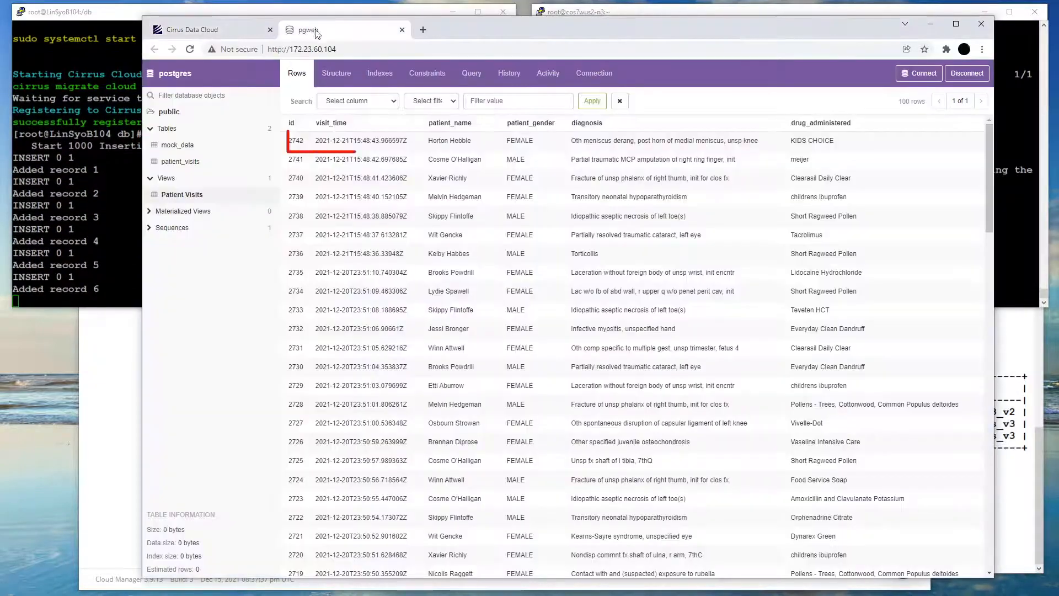
{"action": "left_click", "coordinate": [179, 196]}
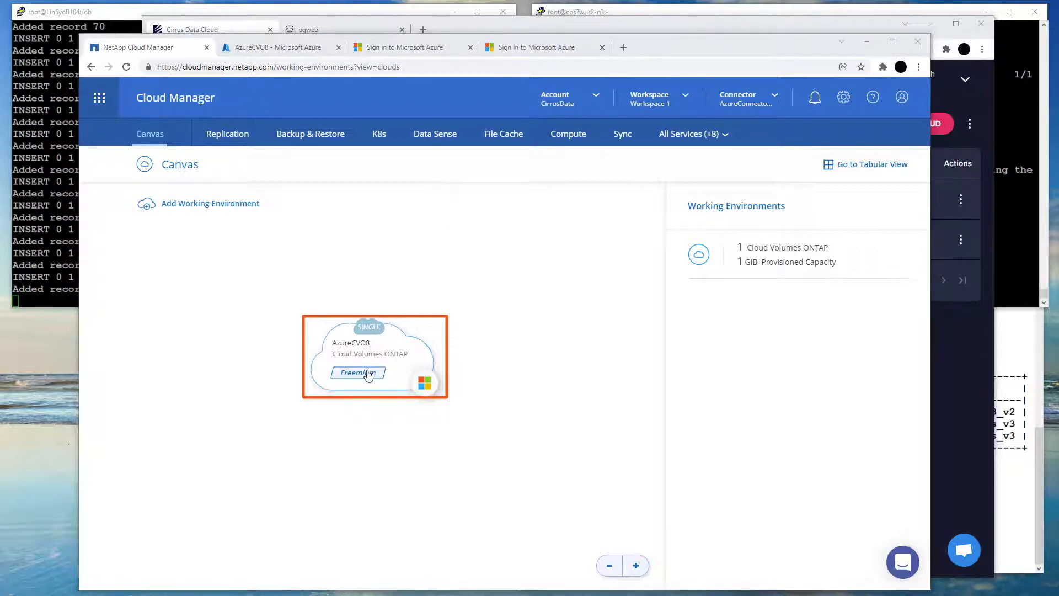
Open the AzureCVO8 Cloud Volumes ONTAP working environment in NetApp Cloud Manager
{"action": "double_click", "coordinate": [368, 375]}
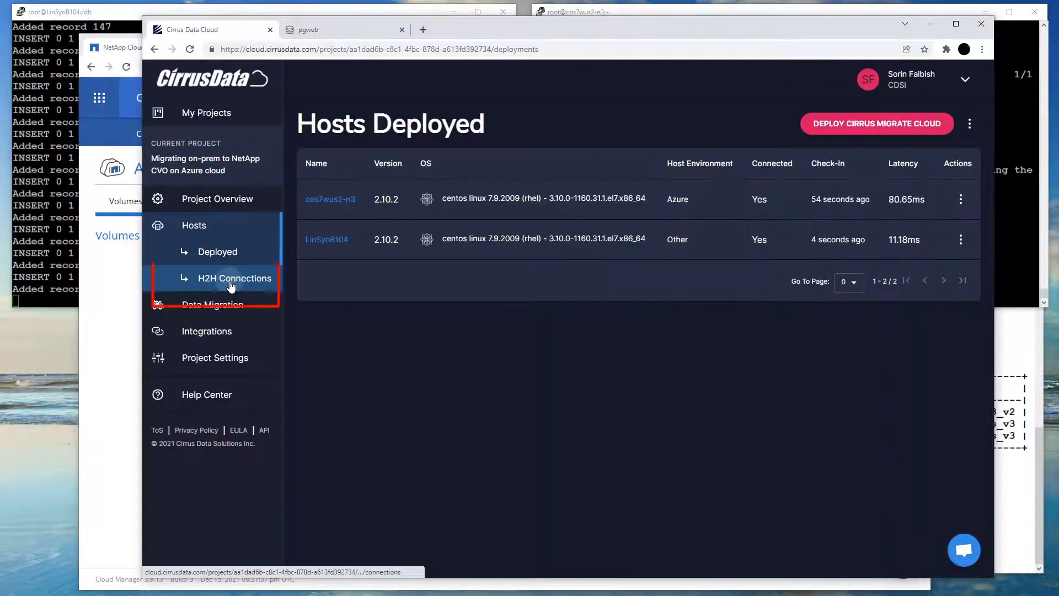
Create a host-to-host connection from LinSyoB104 to cos7wus2-n3 with the connection address 20.120.241.58
{"action": "left_click", "coordinate": [231, 281]}
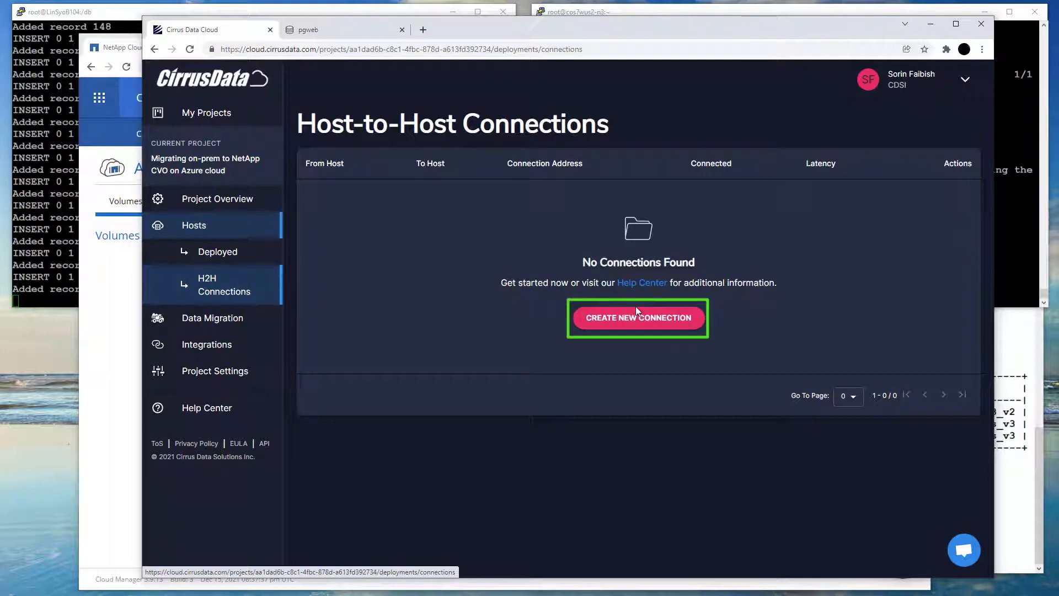
{"action": "left_click", "coordinate": [637, 320]}
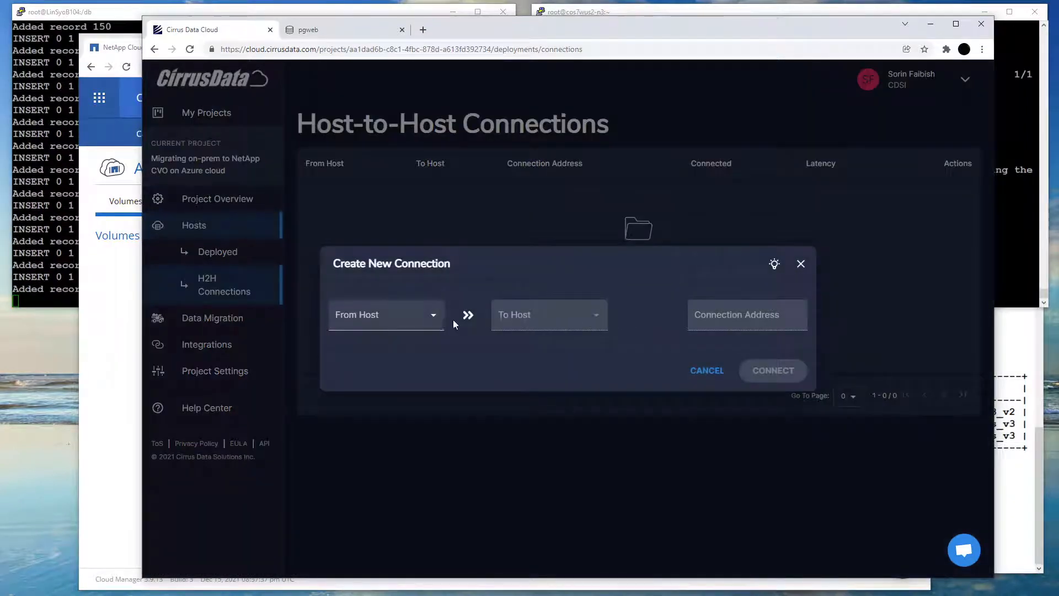
{"action": "left_click", "coordinate": [386, 316]}
{"action": "left_click", "coordinate": [362, 365]}
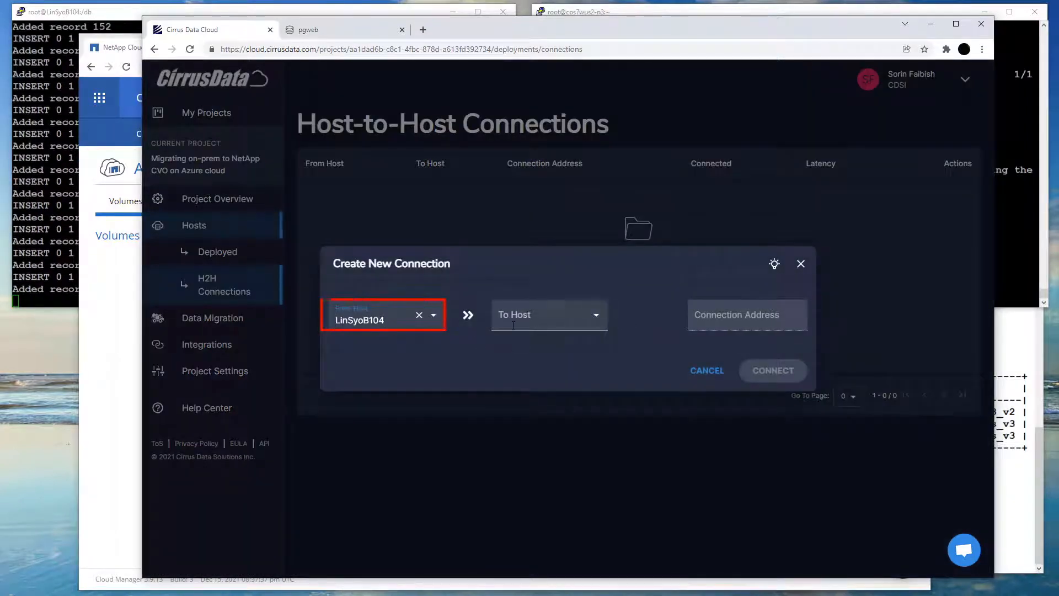
{"action": "left_click", "coordinate": [549, 324]}
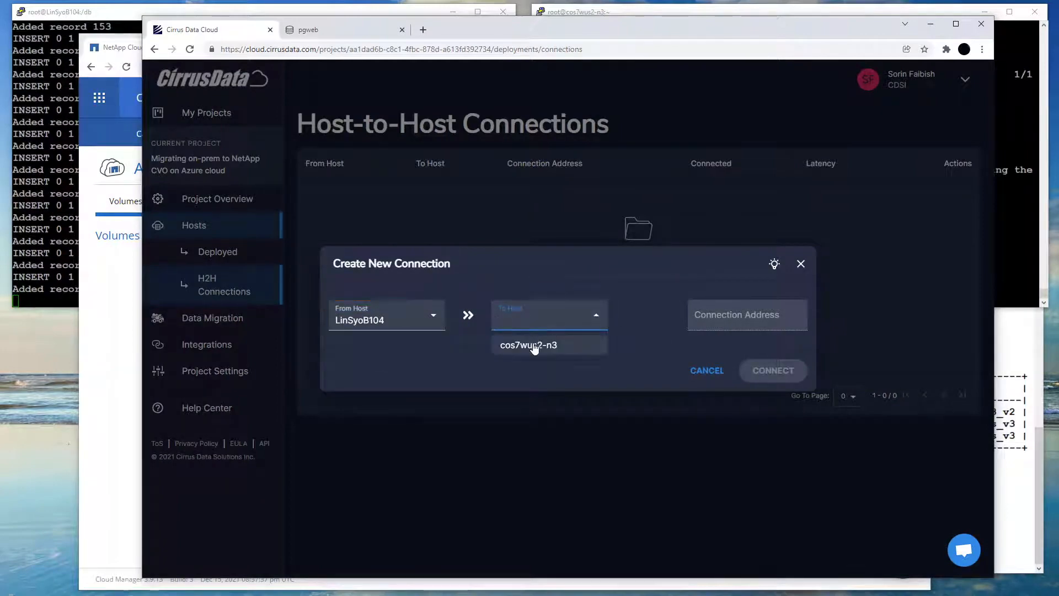
{"action": "left_click", "coordinate": [533, 346]}
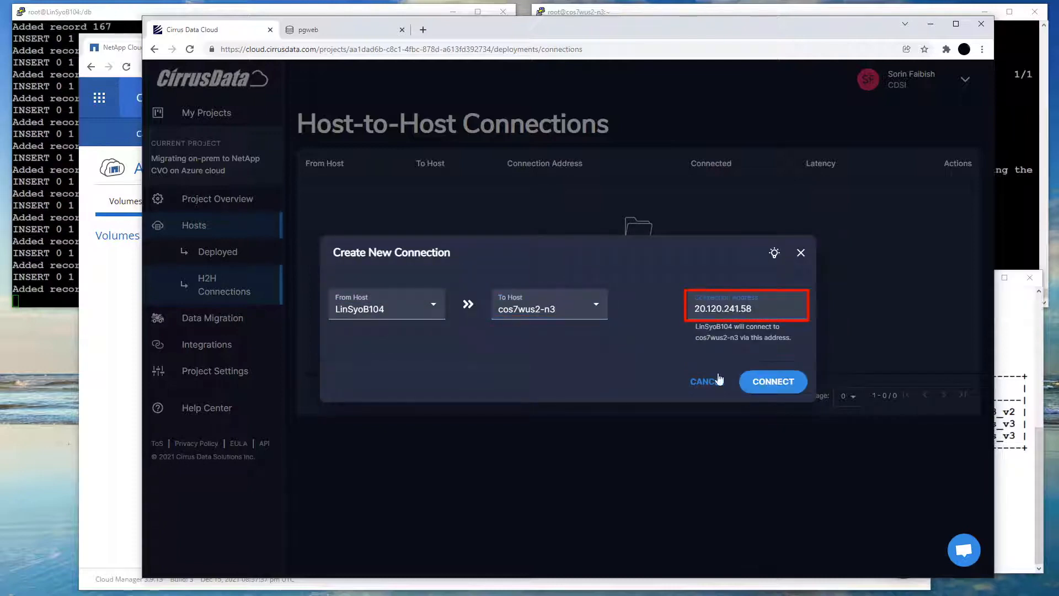
{"action": "left_click", "coordinate": [773, 383]}
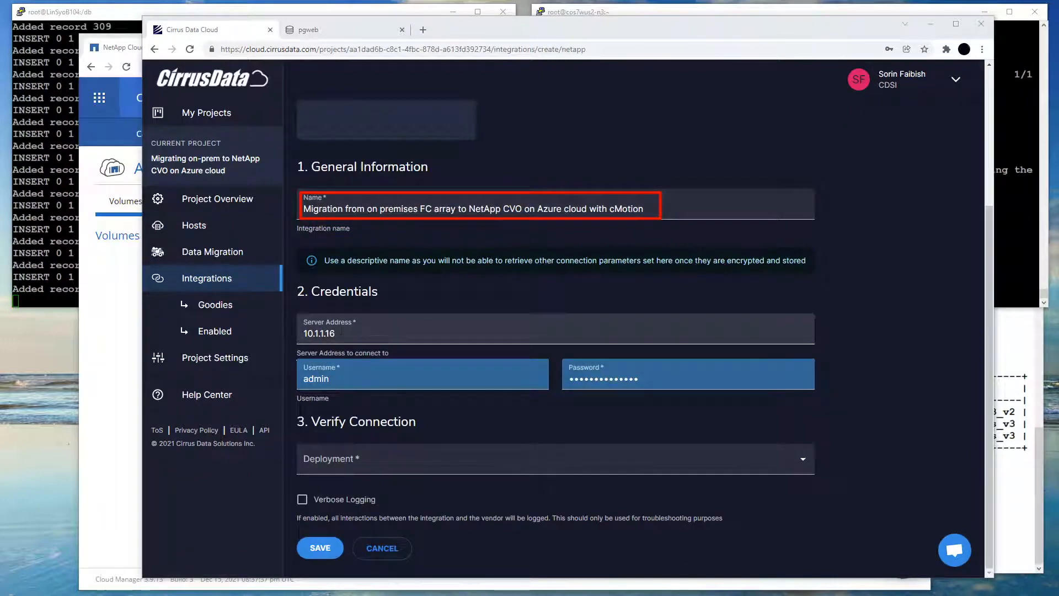
Set the deployment that verifies the NetApp integration's connection to cos7wus2-n3
{"action": "left_click", "coordinate": [331, 458]}
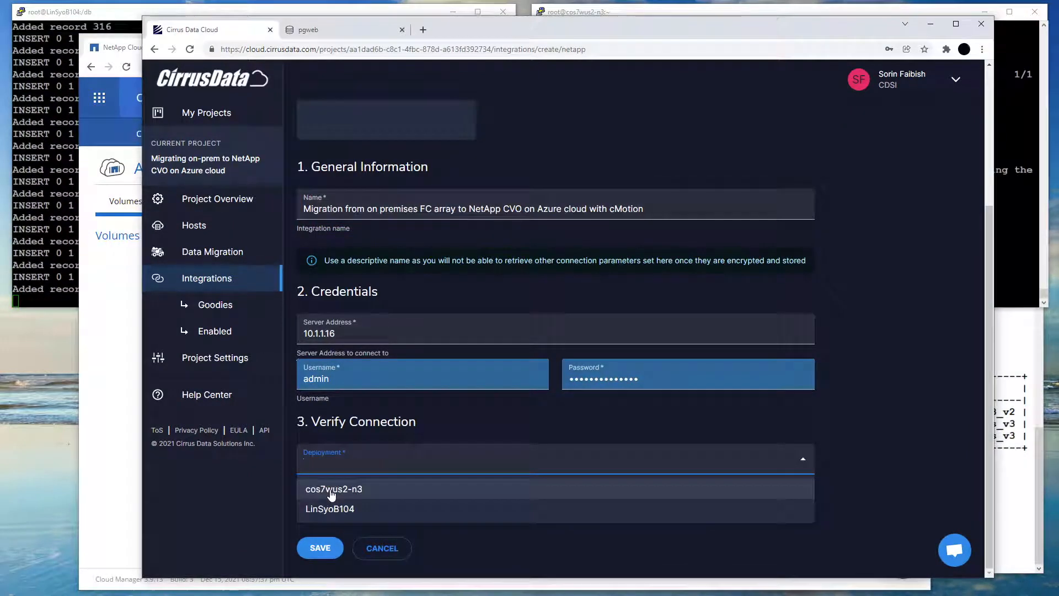
{"action": "left_click", "coordinate": [331, 488]}
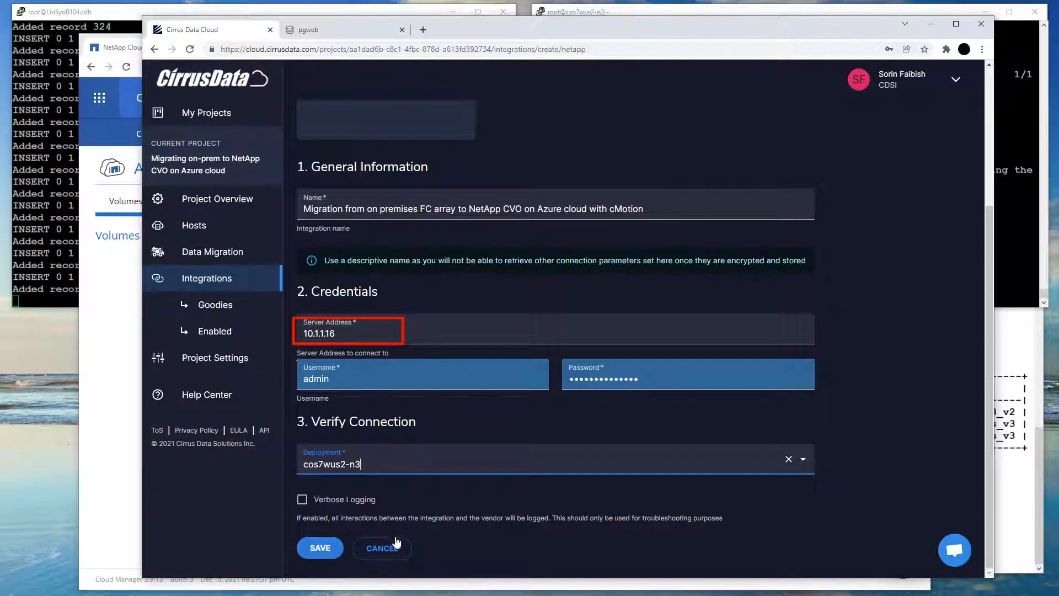
Start a new migration session from source LinSyoB104 as a remote migration to cos7wus2-n3
{"action": "left_click", "coordinate": [210, 252]}
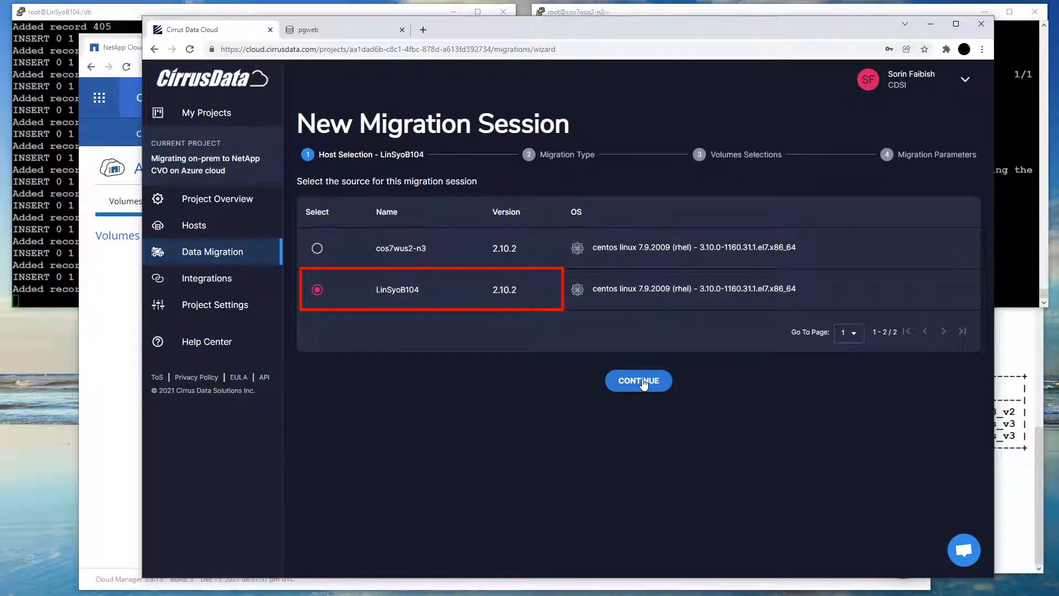
{"action": "left_click", "coordinate": [640, 381]}
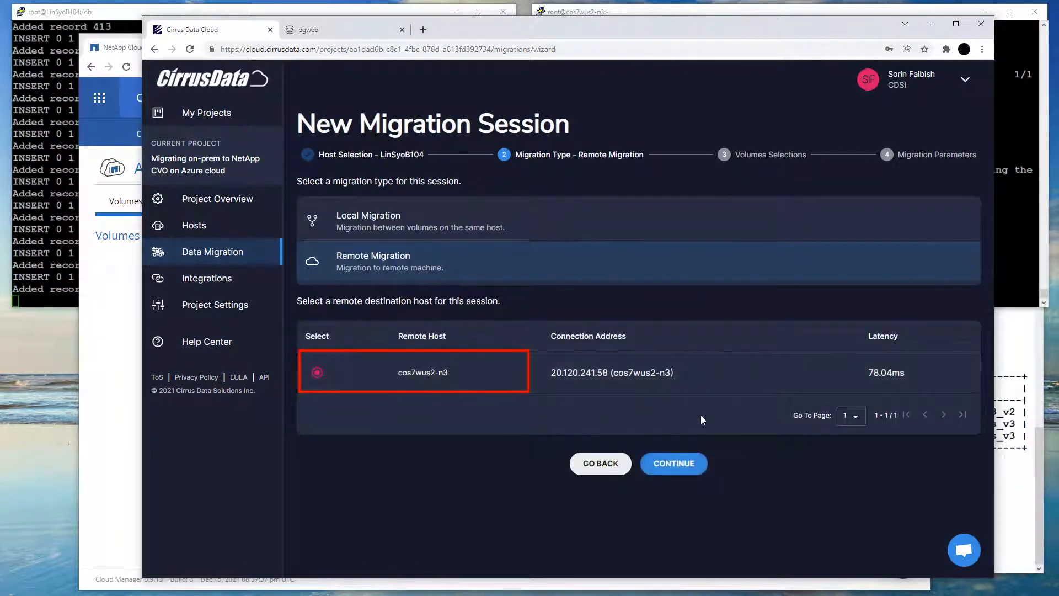
{"action": "left_click", "coordinate": [674, 462]}
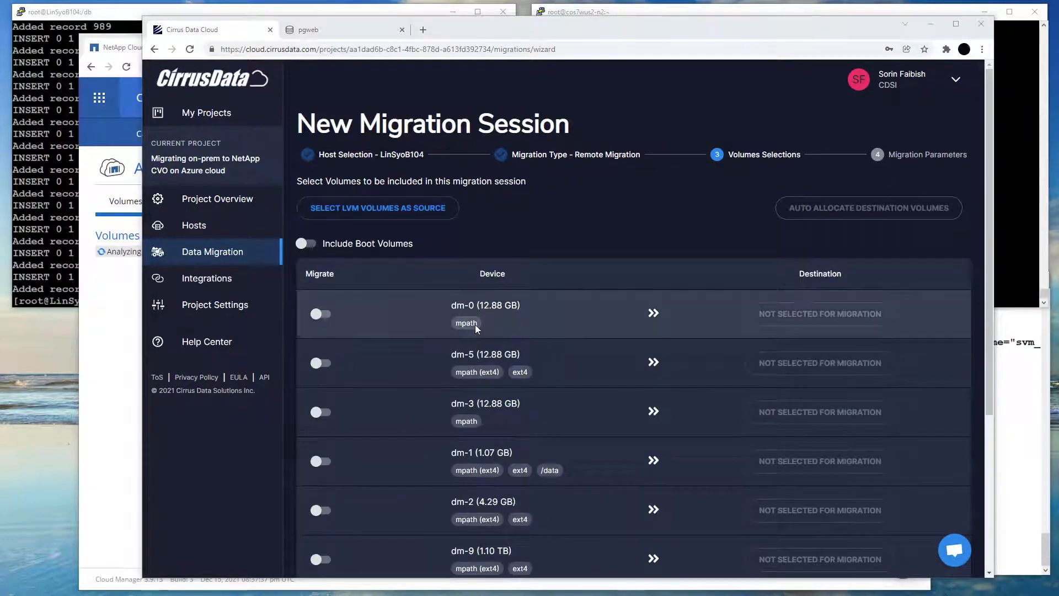
Enable migration of the dm-1 volume mounted at /data and start auto-allocating destination volumes
{"action": "scroll", "coordinate": [602, 350], "scroll_direction": "down", "scroll_amount": 3}
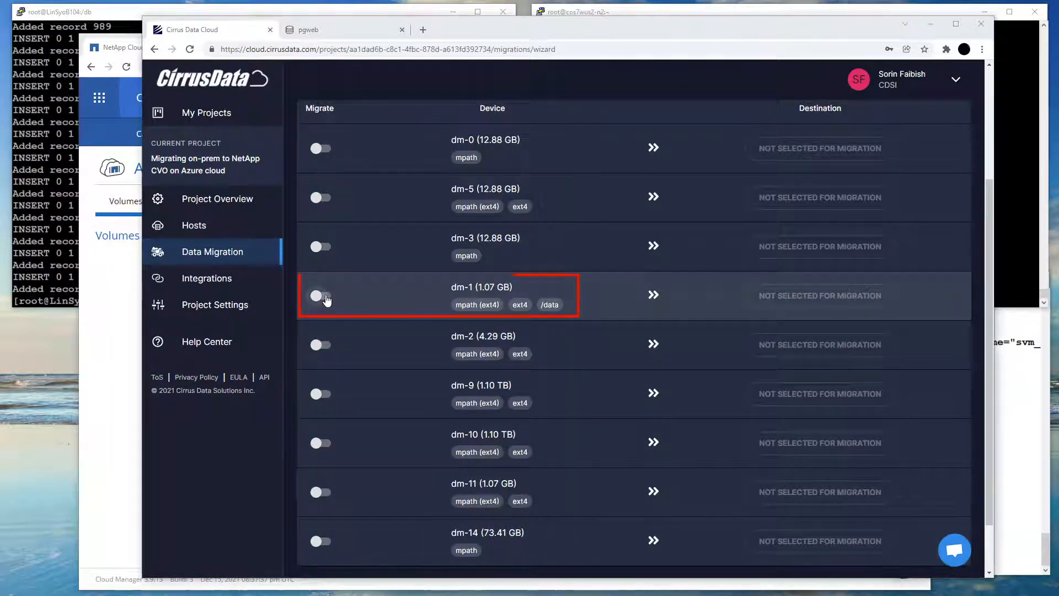
{"action": "left_click", "coordinate": [320, 297]}
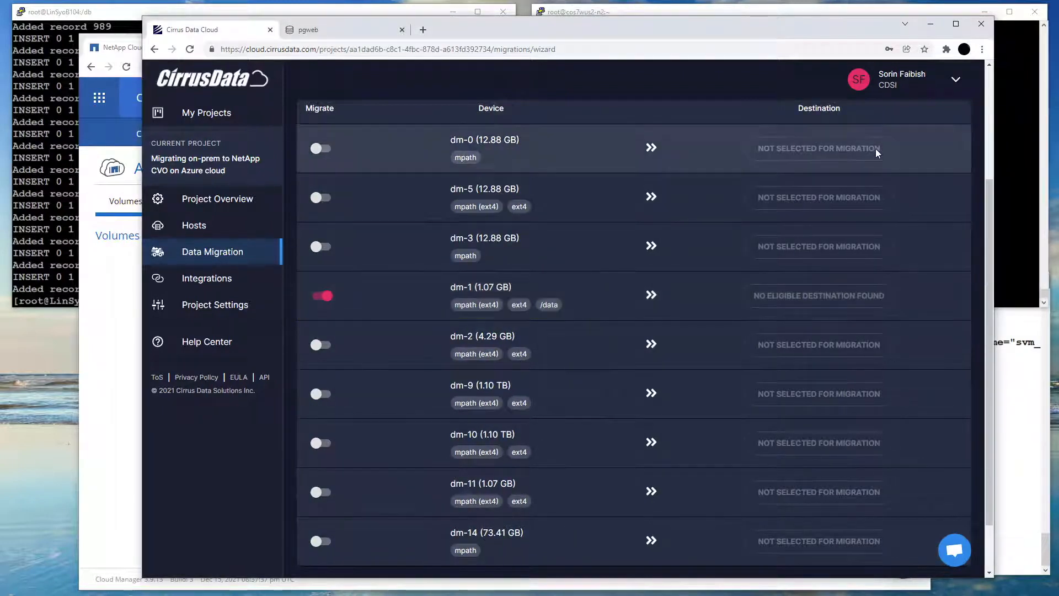
{"action": "scroll", "coordinate": [880, 166], "scroll_direction": "up", "scroll_amount": 3}
{"action": "left_click", "coordinate": [888, 214]}
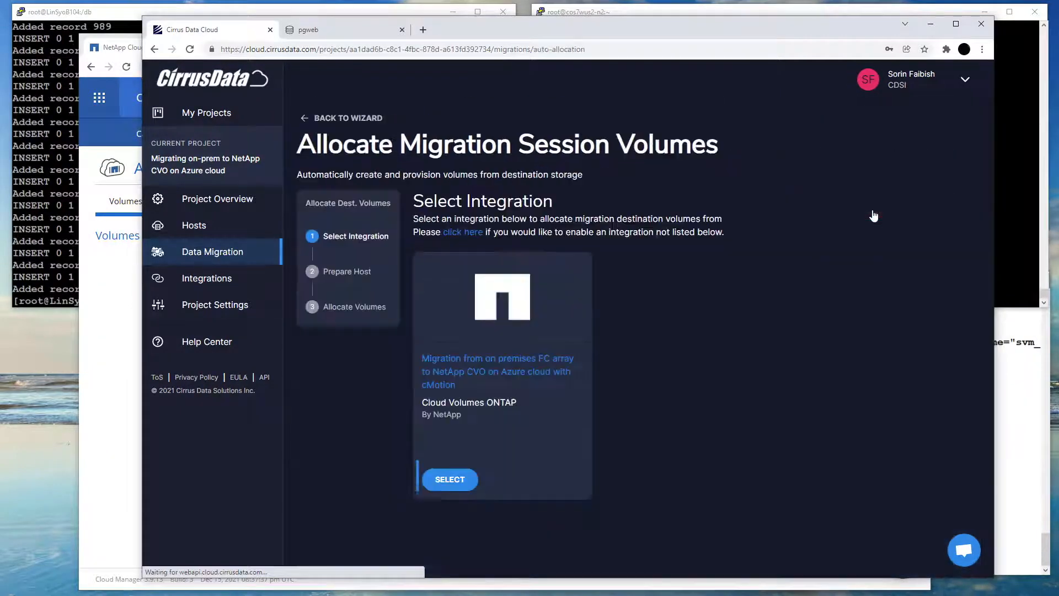
Allocate a destination volume for dm-1 using the Cloud Volumes ONTAP integration with automatic host setup, leaving the QOS policy empty
{"action": "left_click", "coordinate": [467, 482]}
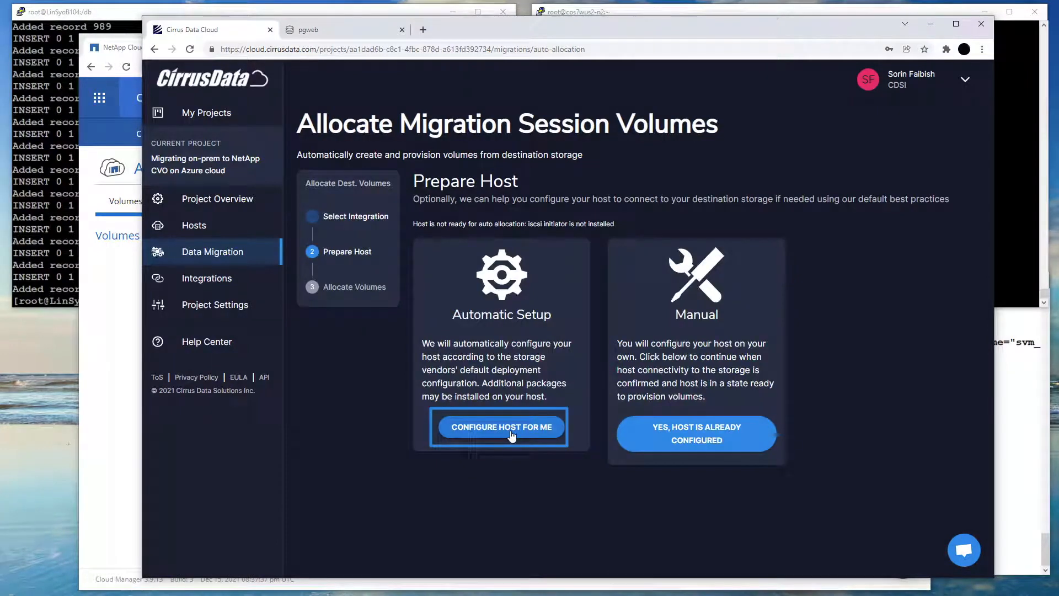
{"action": "left_click", "coordinate": [508, 429]}
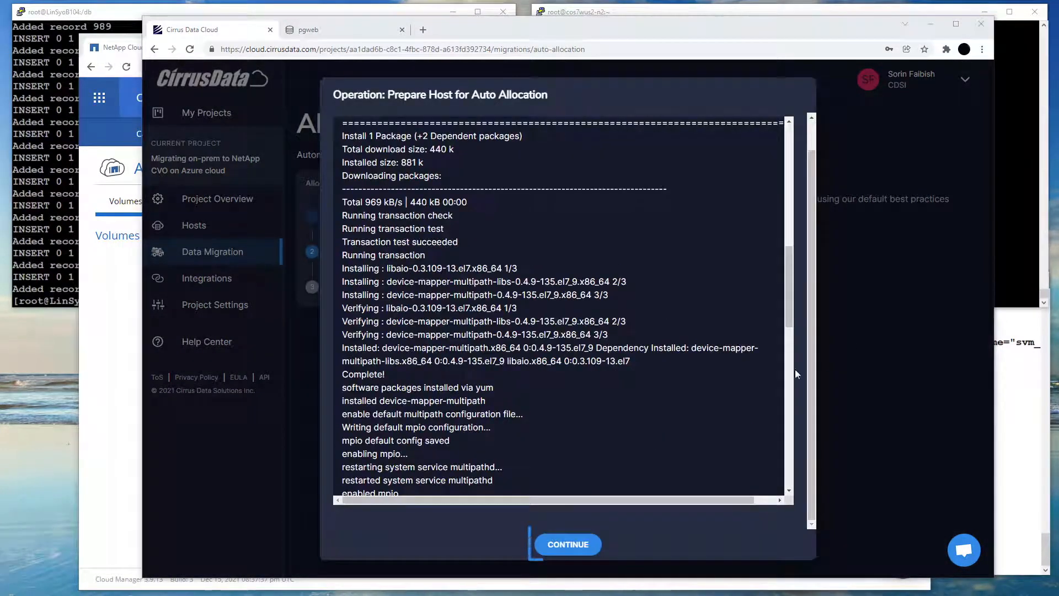
{"action": "left_click", "coordinate": [568, 544]}
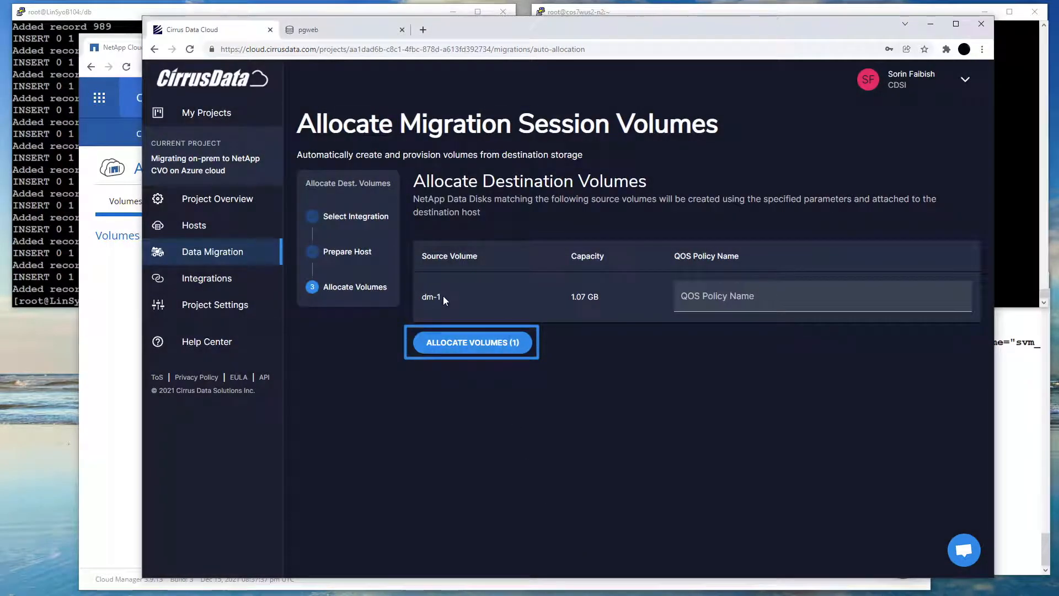
{"action": "left_click", "coordinate": [479, 343]}
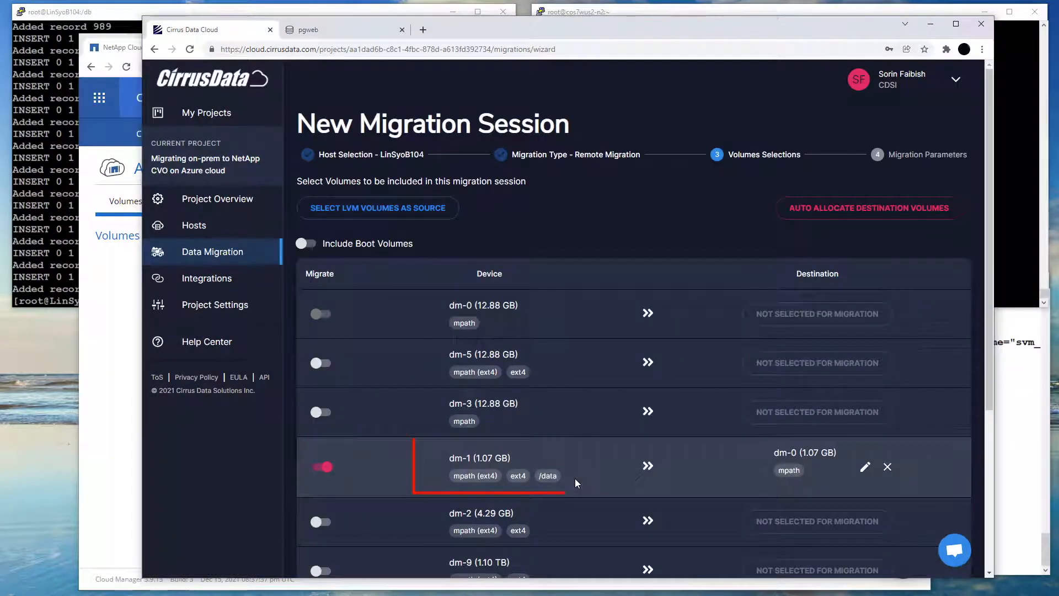
In the cos7wus2-n2 terminal, list the block devices with lsblk to check the newly allocated destination disk
{"action": "scroll", "coordinate": [600, 469], "scroll_direction": "down", "scroll_amount": 4}
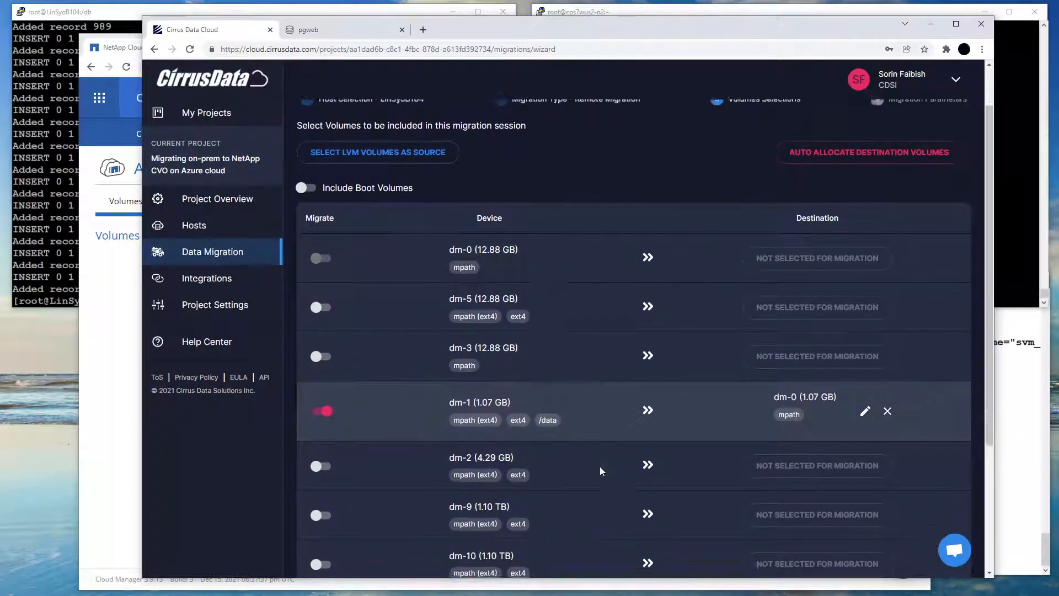
{"action": "scroll", "coordinate": [600, 470], "scroll_direction": "down", "scroll_amount": 1}
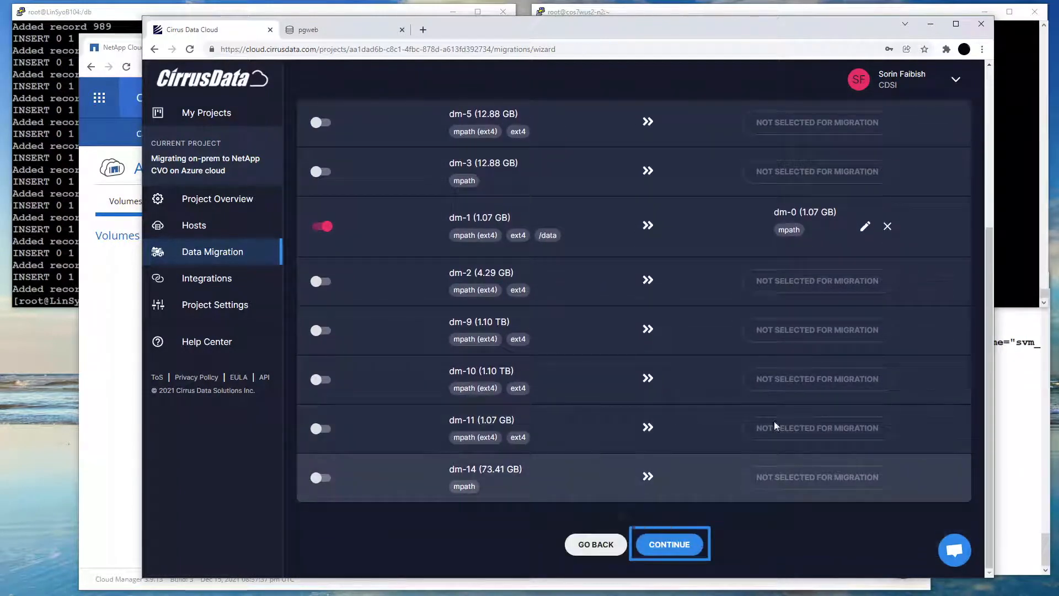
{"action": "left_click", "coordinate": [1016, 270]}
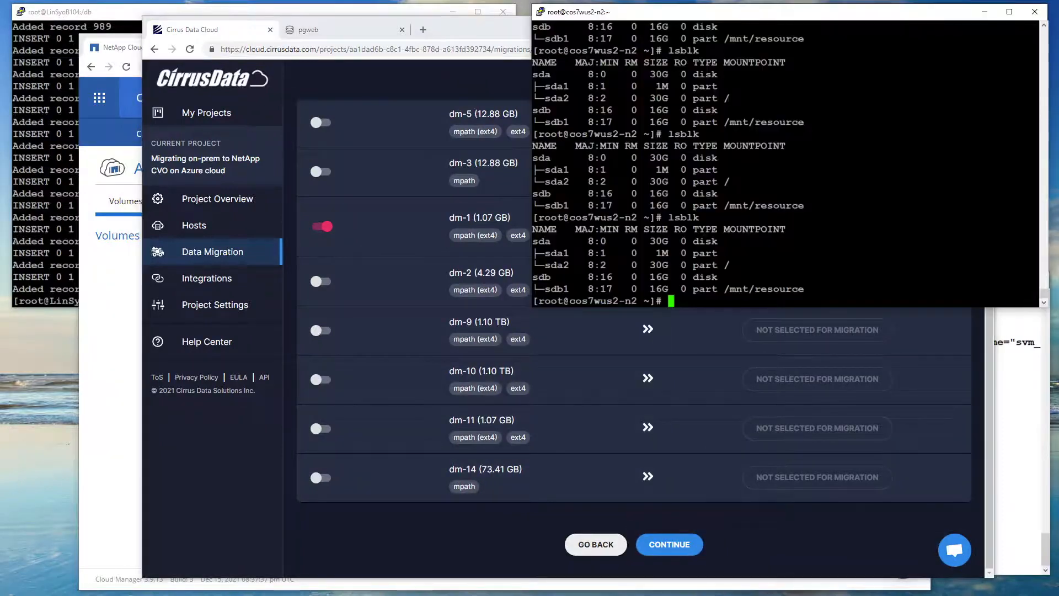
{"action": "key", "text": "Up"}
{"action": "key", "text": "Return"}
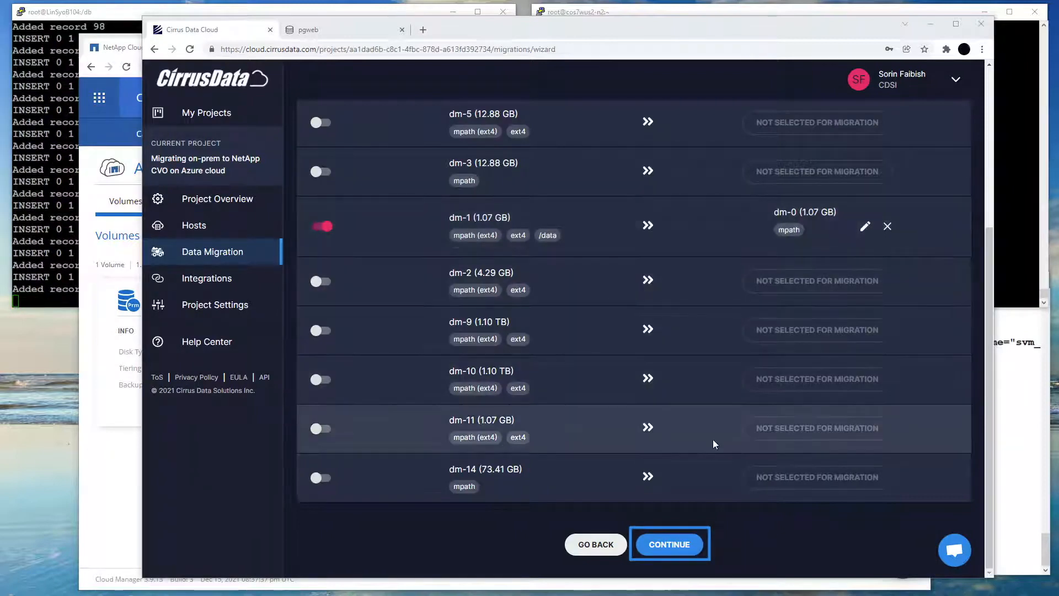
Accept the volume selection in the migration wizard and add an Execute Command post-synchronization action
{"action": "left_click", "coordinate": [670, 544]}
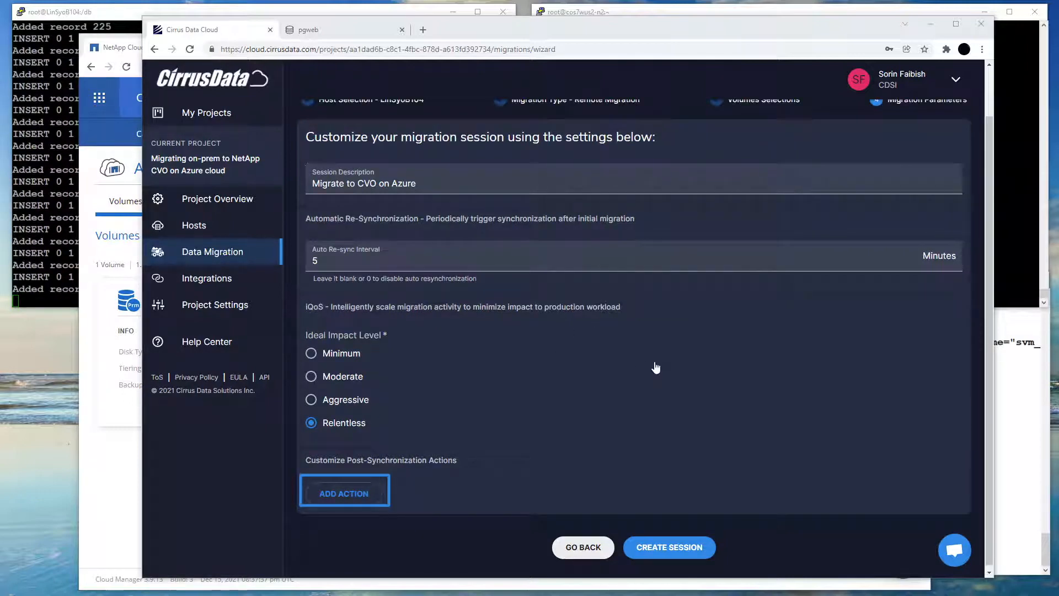
{"action": "left_click", "coordinate": [342, 496]}
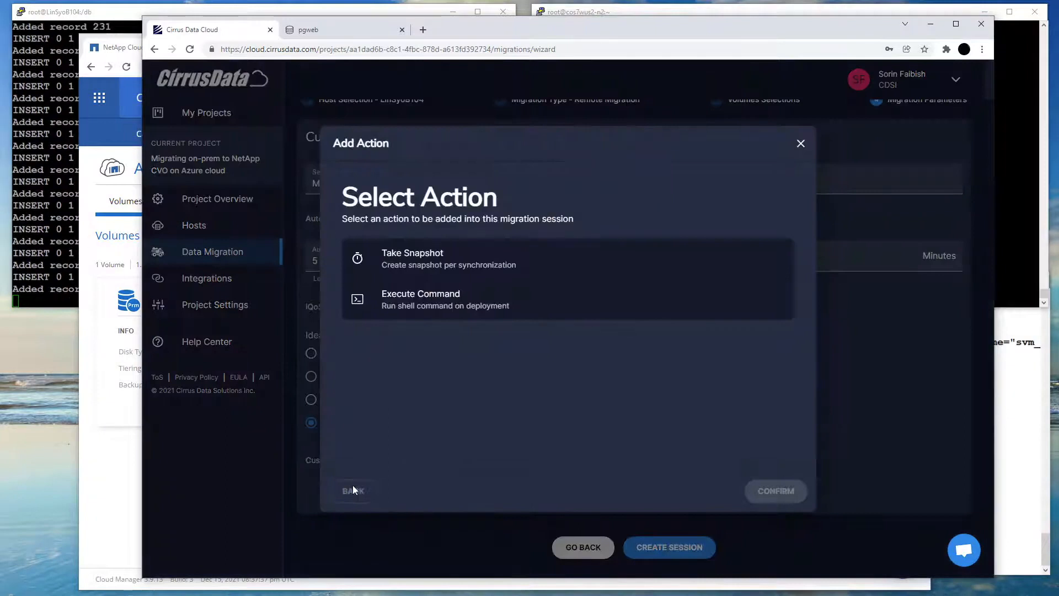
{"action": "left_click", "coordinate": [458, 304]}
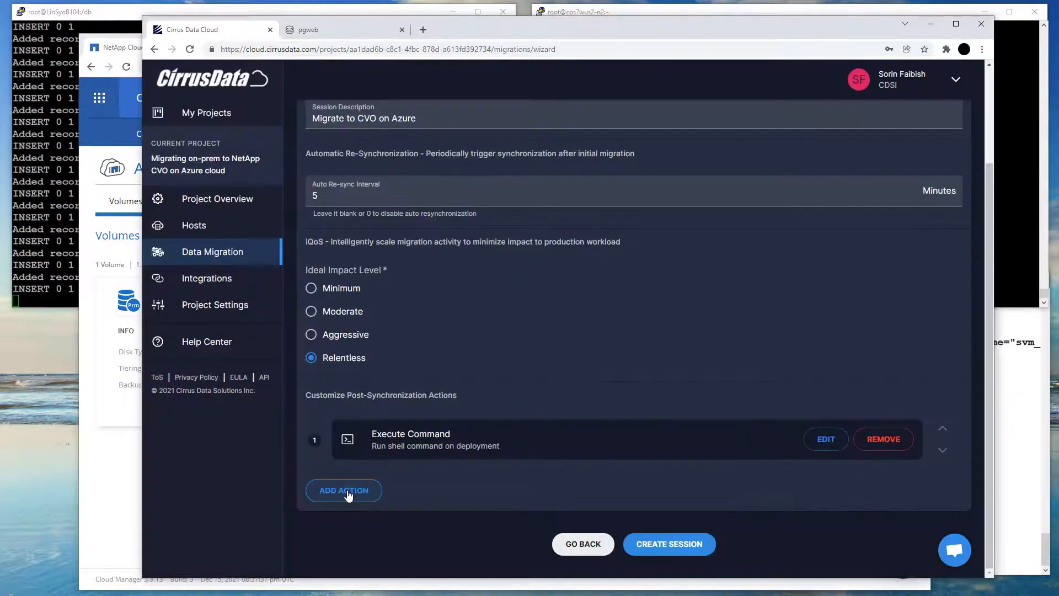
Add a Take Snapshot post-synchronization action using the integration for migration to NetApp CVO on Azure cloud with cMotion
{"action": "left_click", "coordinate": [348, 493]}
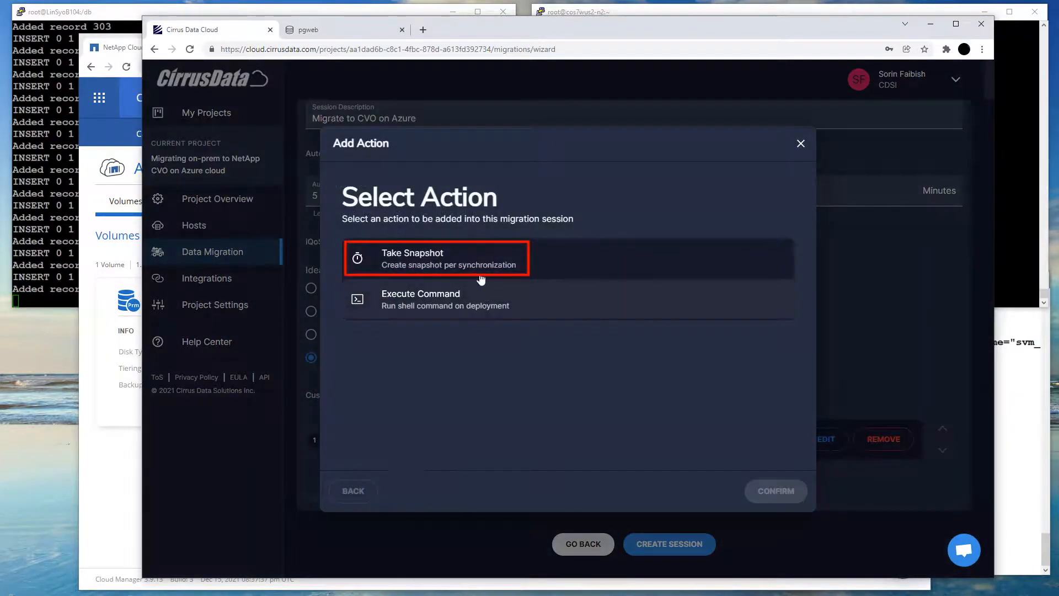
{"action": "left_click", "coordinate": [459, 267]}
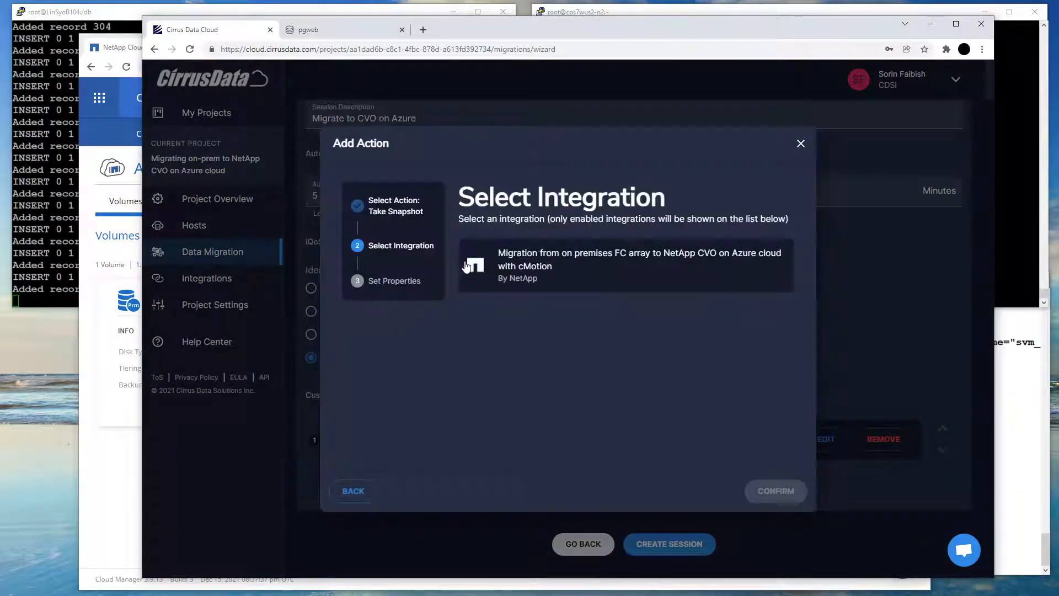
{"action": "left_click", "coordinate": [526, 283]}
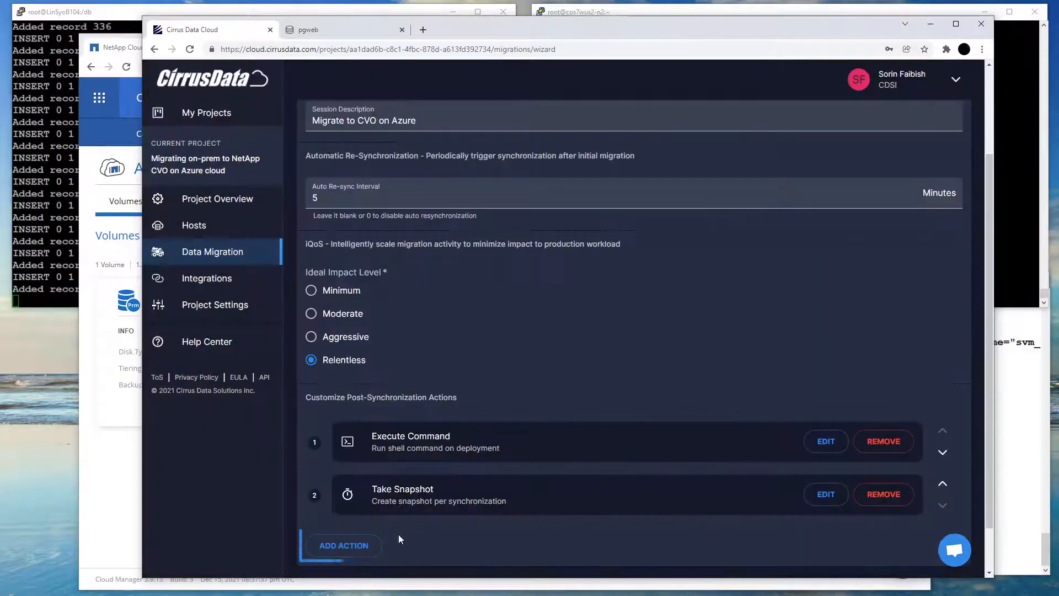
Add a second Execute Command action after the snapshot and create the migration session with the Moderate impact level
{"action": "left_click", "coordinate": [357, 546]}
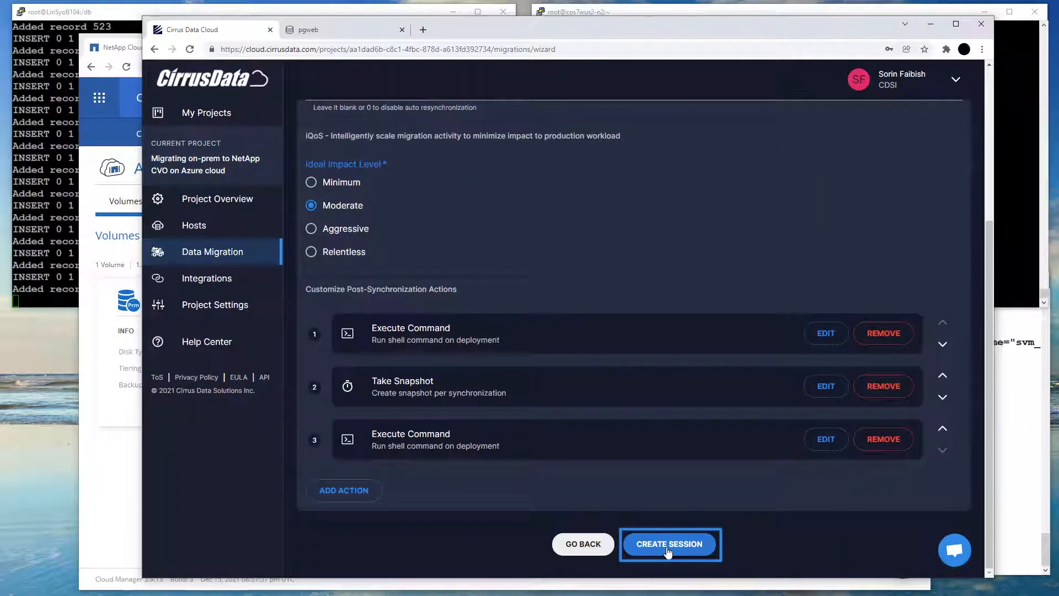
{"action": "left_click", "coordinate": [668, 544]}
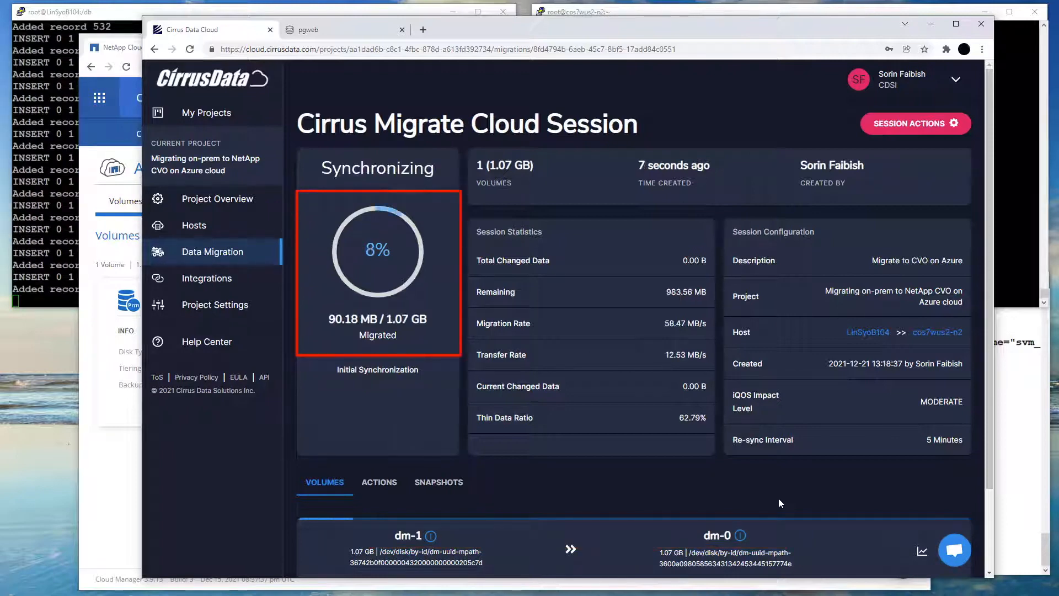
Follow the initial synchronization of dm-1 to dm-0 to completion and trigger another synchronization of the session
{"action": "scroll", "coordinate": [779, 498], "scroll_direction": "down", "scroll_amount": 2}
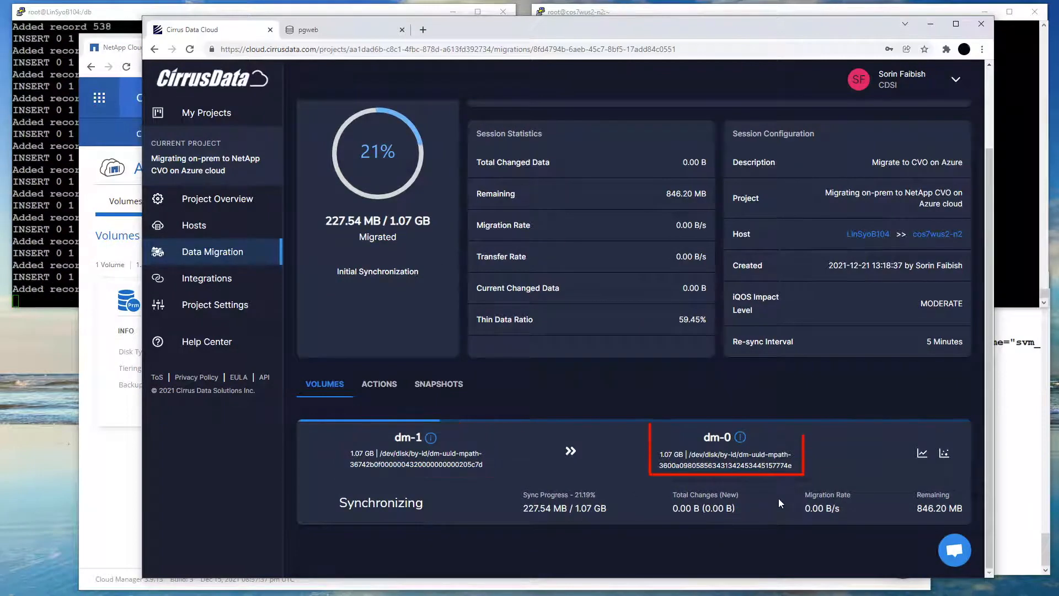
{"action": "scroll", "coordinate": [778, 498], "scroll_direction": "up", "scroll_amount": 1}
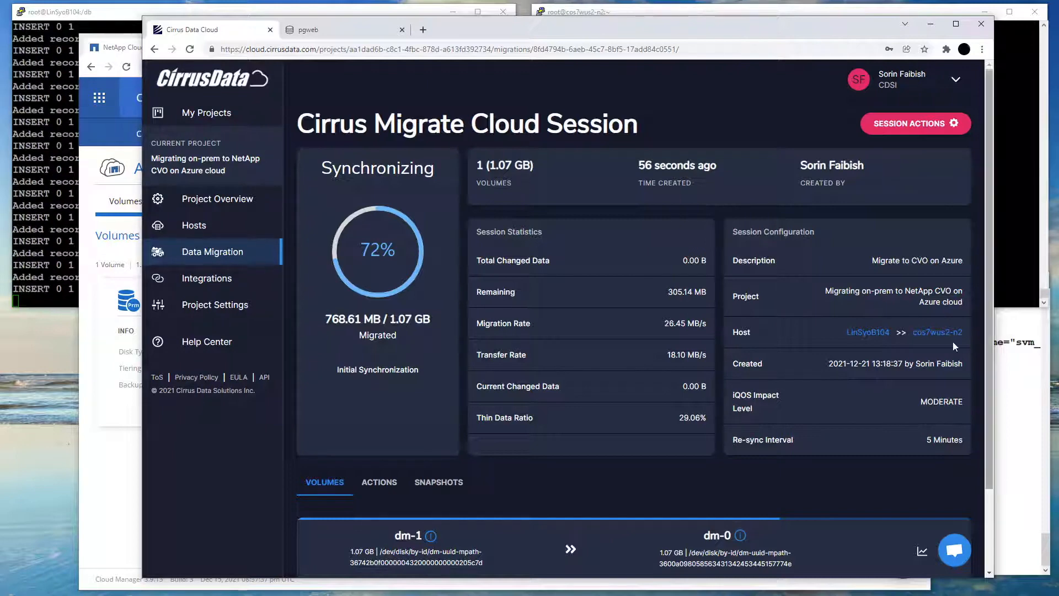
{"action": "scroll", "coordinate": [537, 472], "scroll_direction": "down", "scroll_amount": 2}
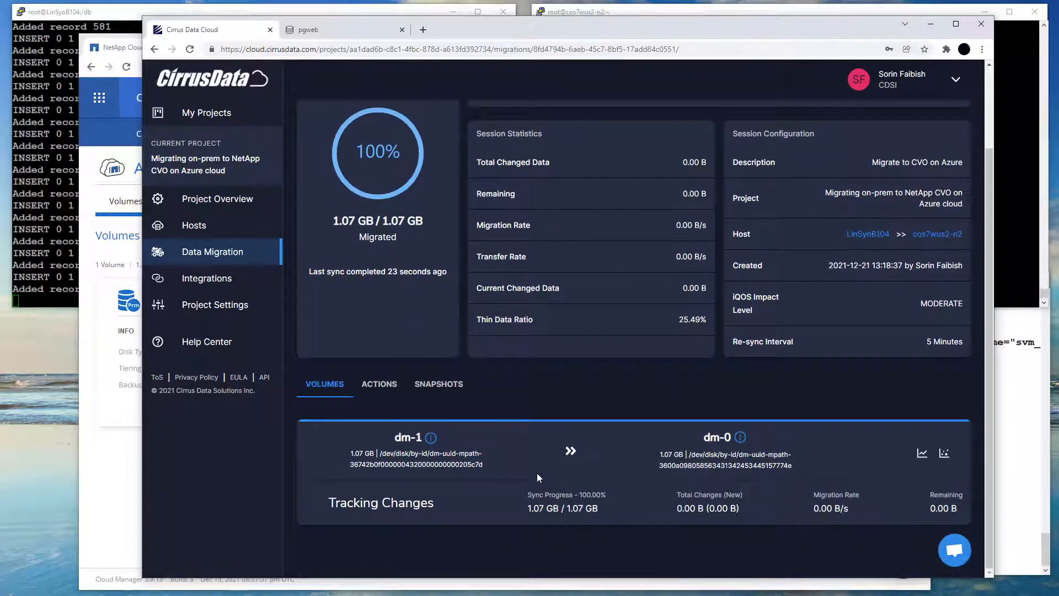
{"action": "scroll", "coordinate": [537, 472], "scroll_direction": "up", "scroll_amount": 2}
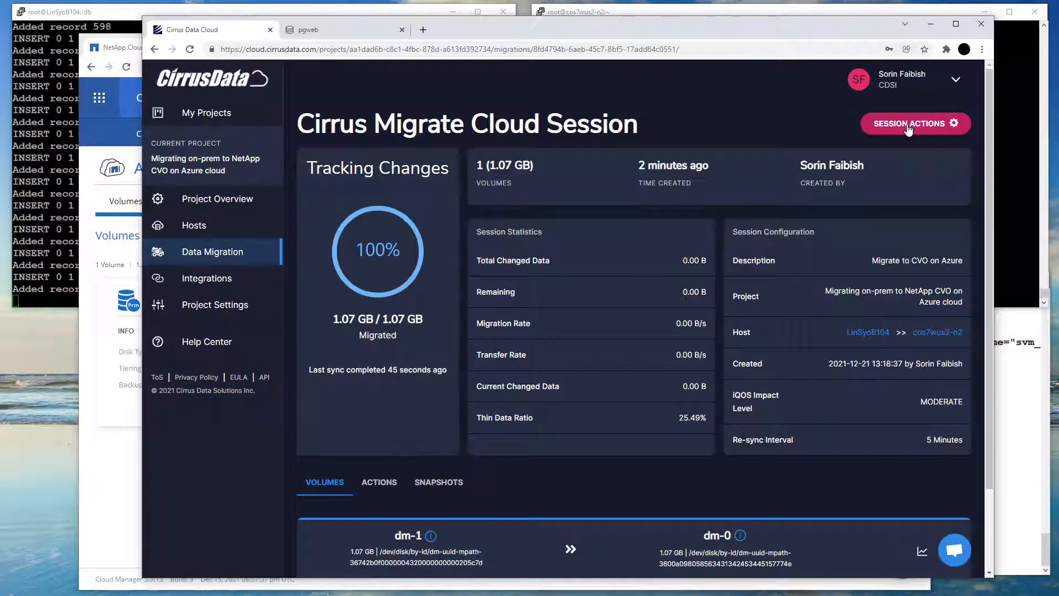
{"action": "left_click", "coordinate": [907, 126]}
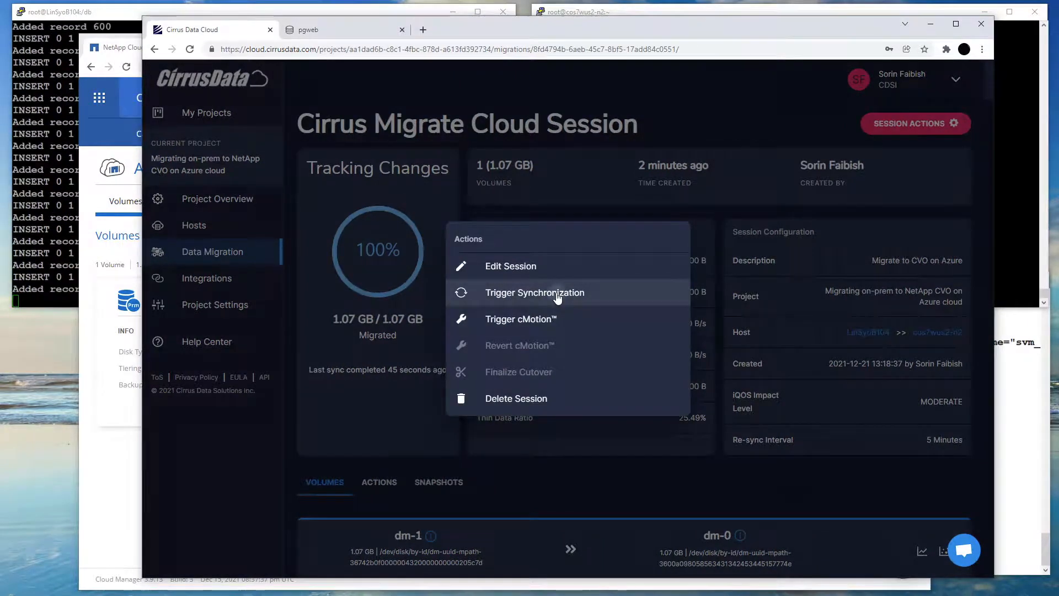
{"action": "left_click", "coordinate": [574, 299]}
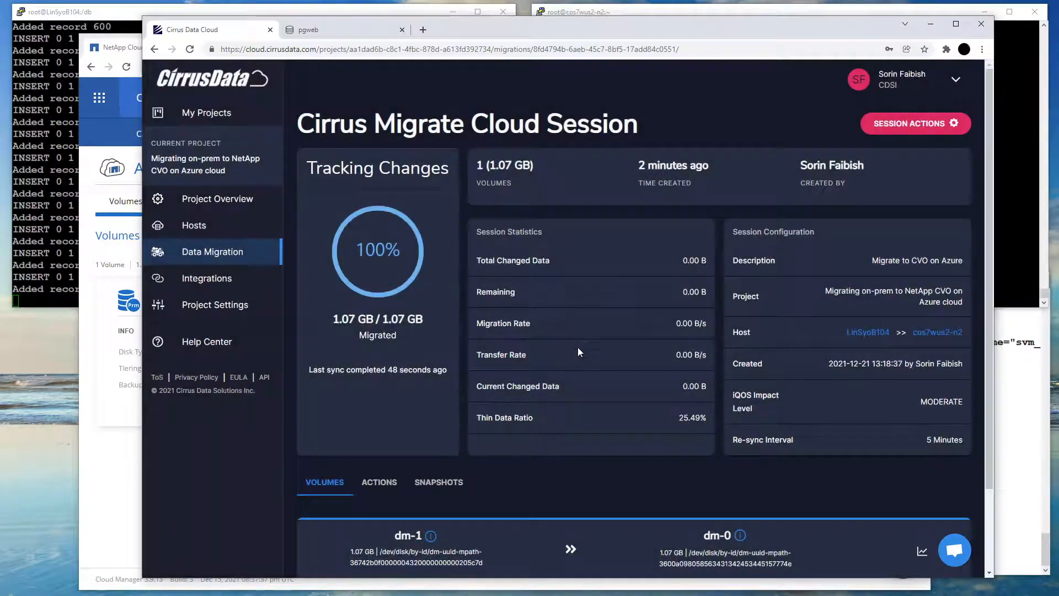
{"action": "scroll", "coordinate": [577, 346], "scroll_direction": "down", "scroll_amount": 3}
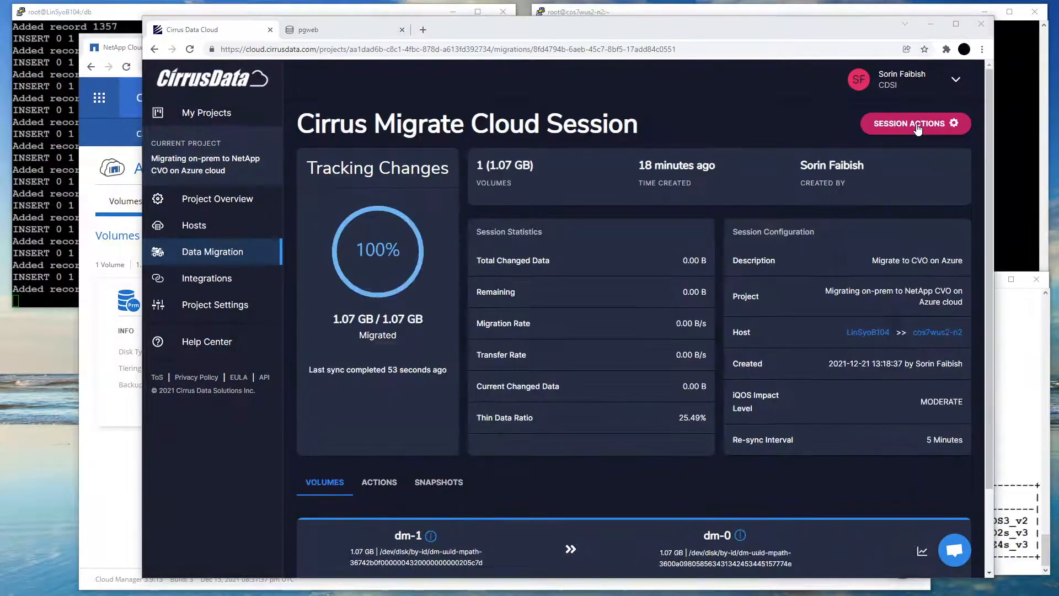
Trigger cMotion for the migration session, approve the cutover of production I/O to the new storage, and check the volume's status
{"action": "left_click", "coordinate": [917, 126]}
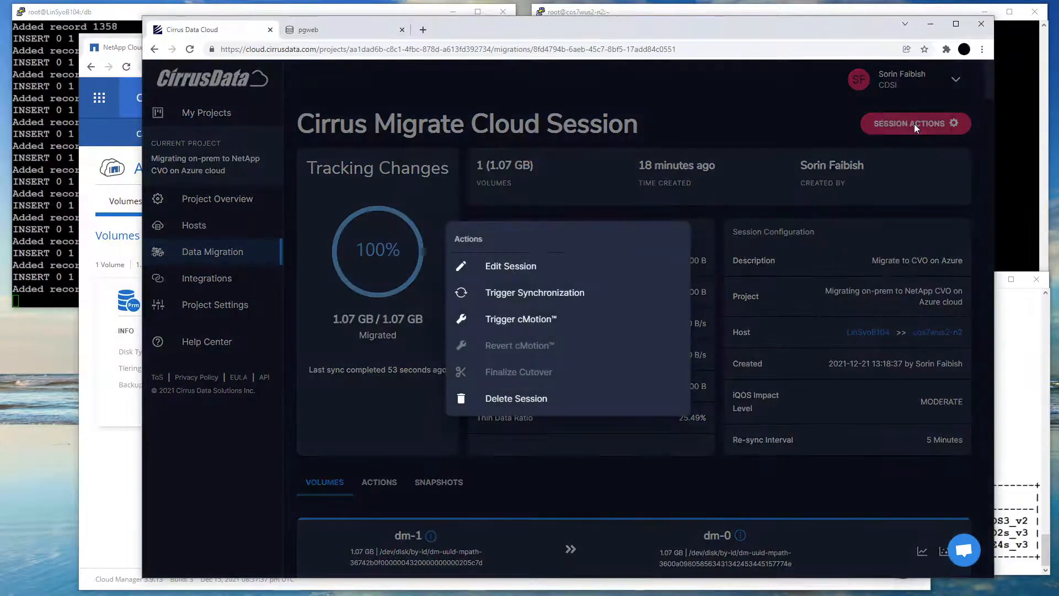
{"action": "left_click", "coordinate": [534, 321]}
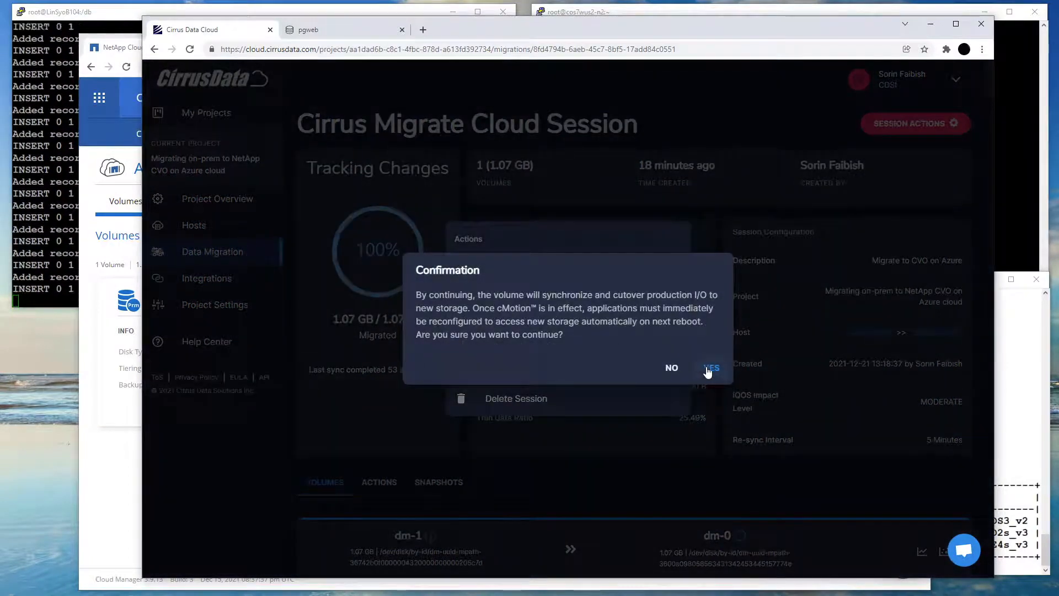
{"action": "left_click", "coordinate": [708, 367]}
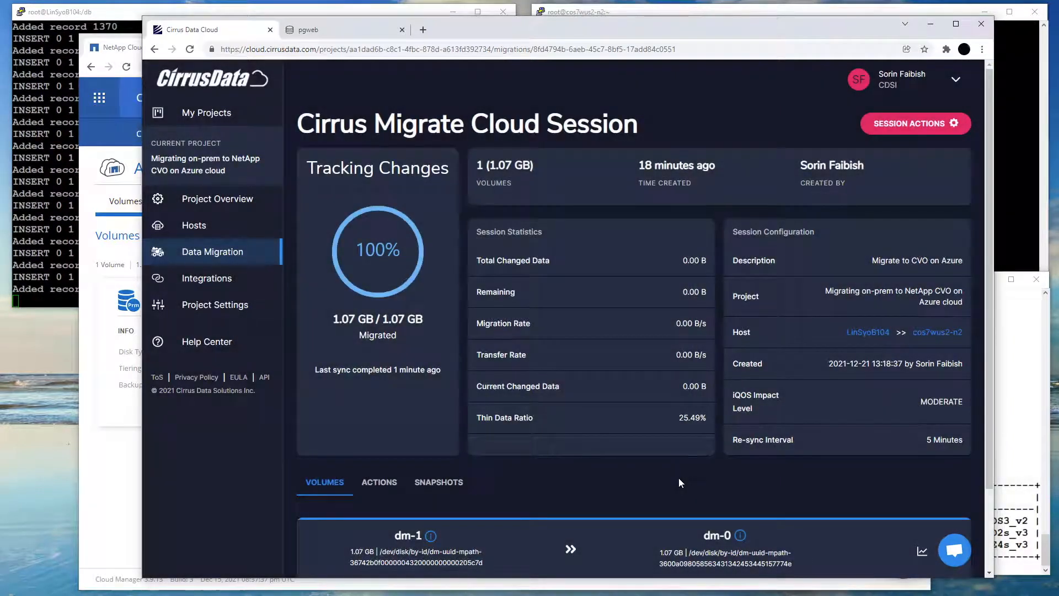
{"action": "scroll", "coordinate": [690, 463], "scroll_direction": "down", "scroll_amount": 2}
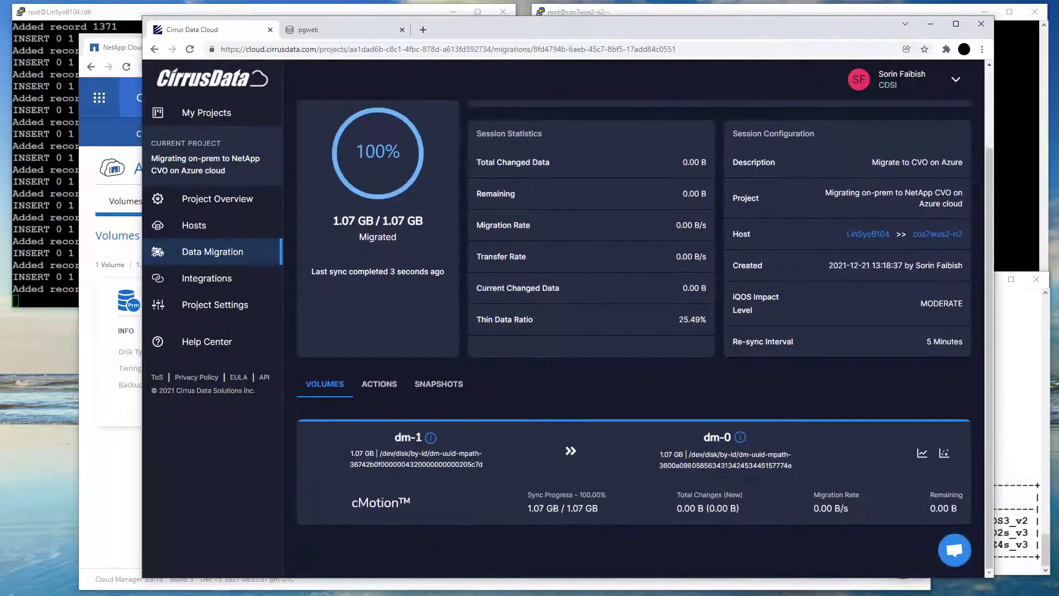
{"action": "scroll", "coordinate": [684, 409], "scroll_direction": "up", "scroll_amount": 2}
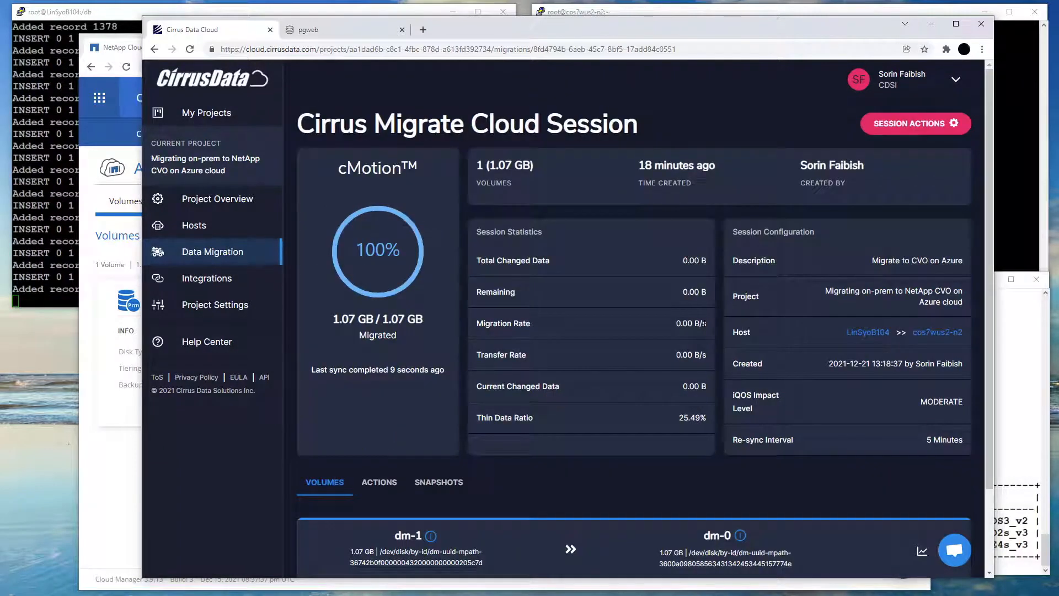